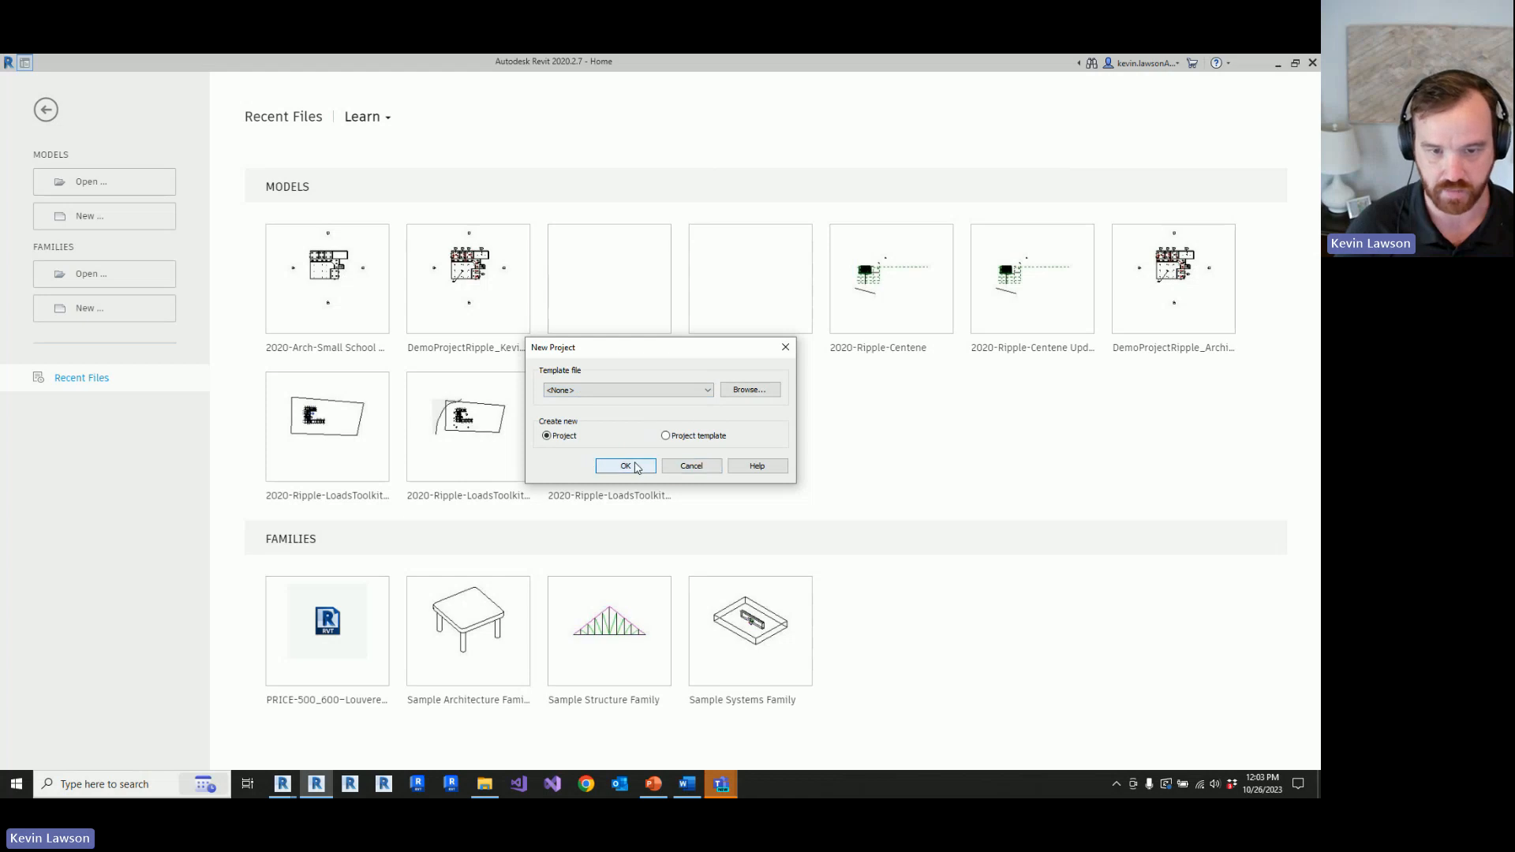
# Step: Create a new project without a template, using the Imperial system of measurement
pyautogui.click(626, 467)
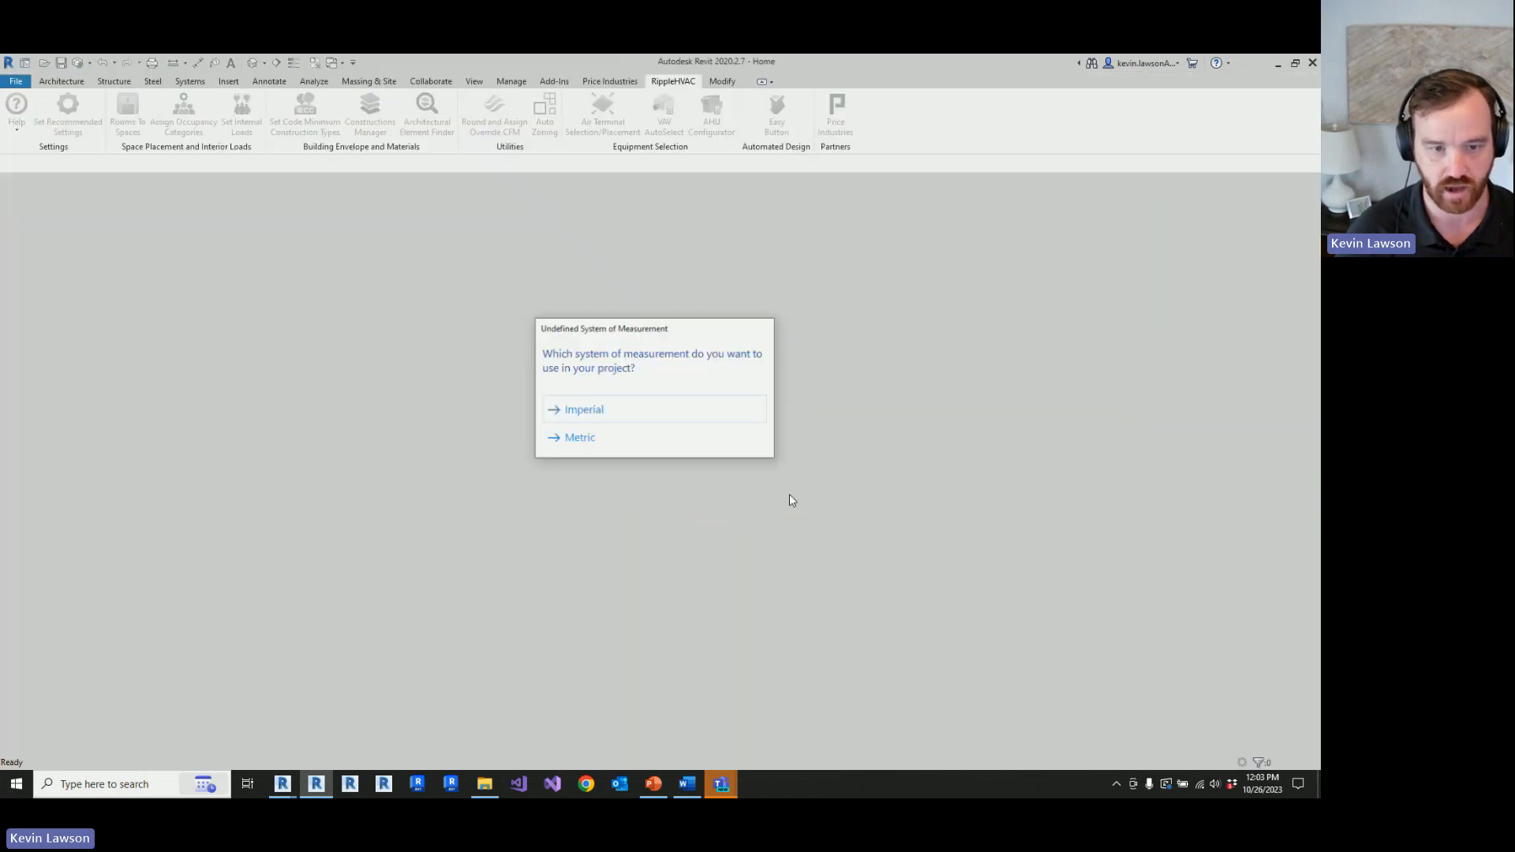
pyautogui.click(642, 416)
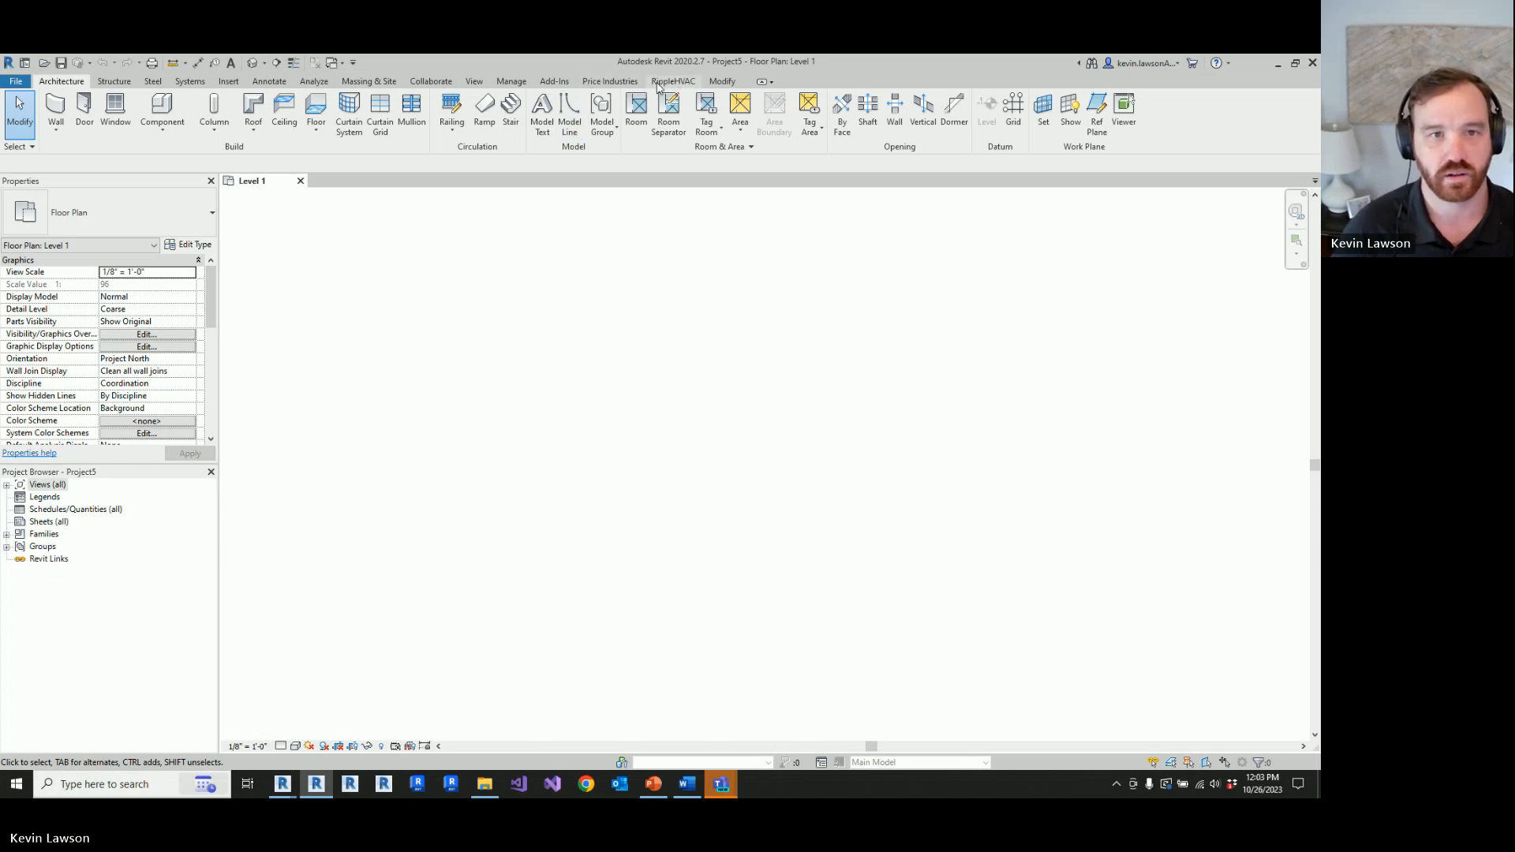
# Step: Link the architectural model 2020-Arch-Small School Demo.rvt into the project with Auto - Internal Origin to Internal Origin positioning
pyautogui.click(511, 82)
pyautogui.click(894, 115)
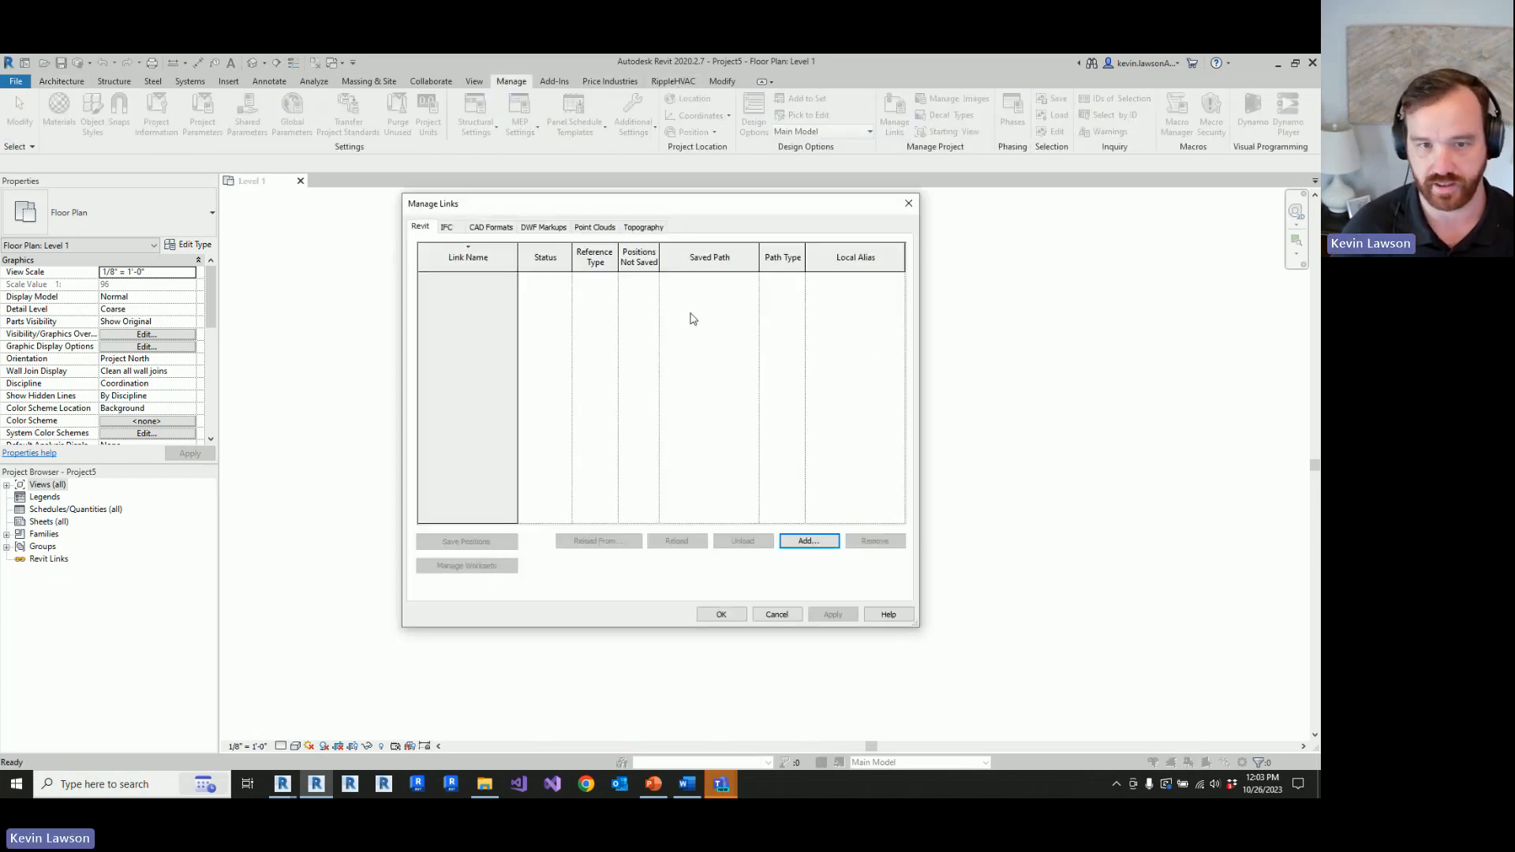
pyautogui.click(810, 541)
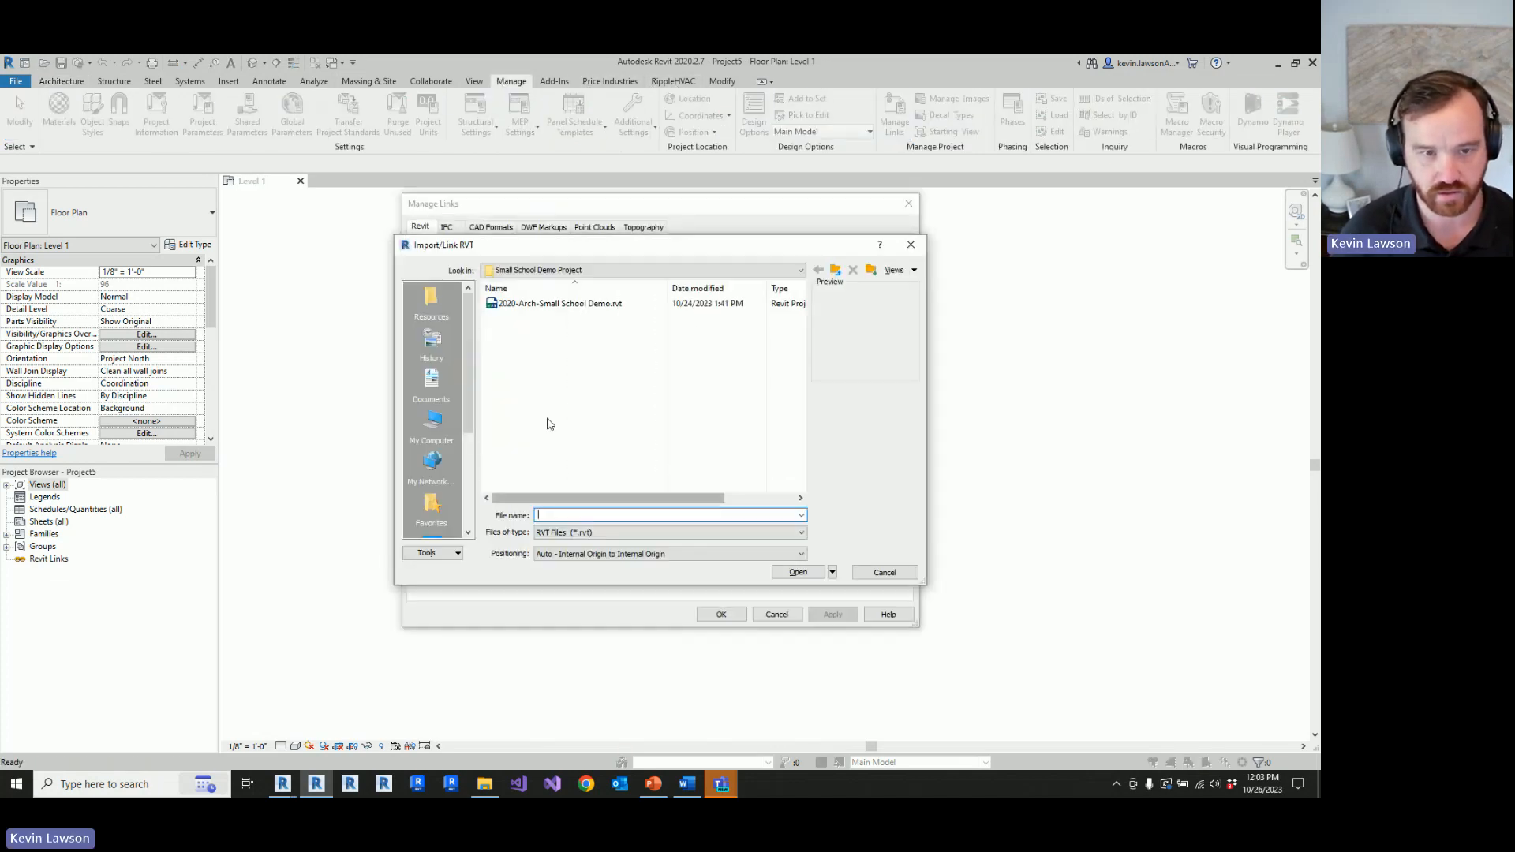
pyautogui.click(551, 304)
pyautogui.click(795, 571)
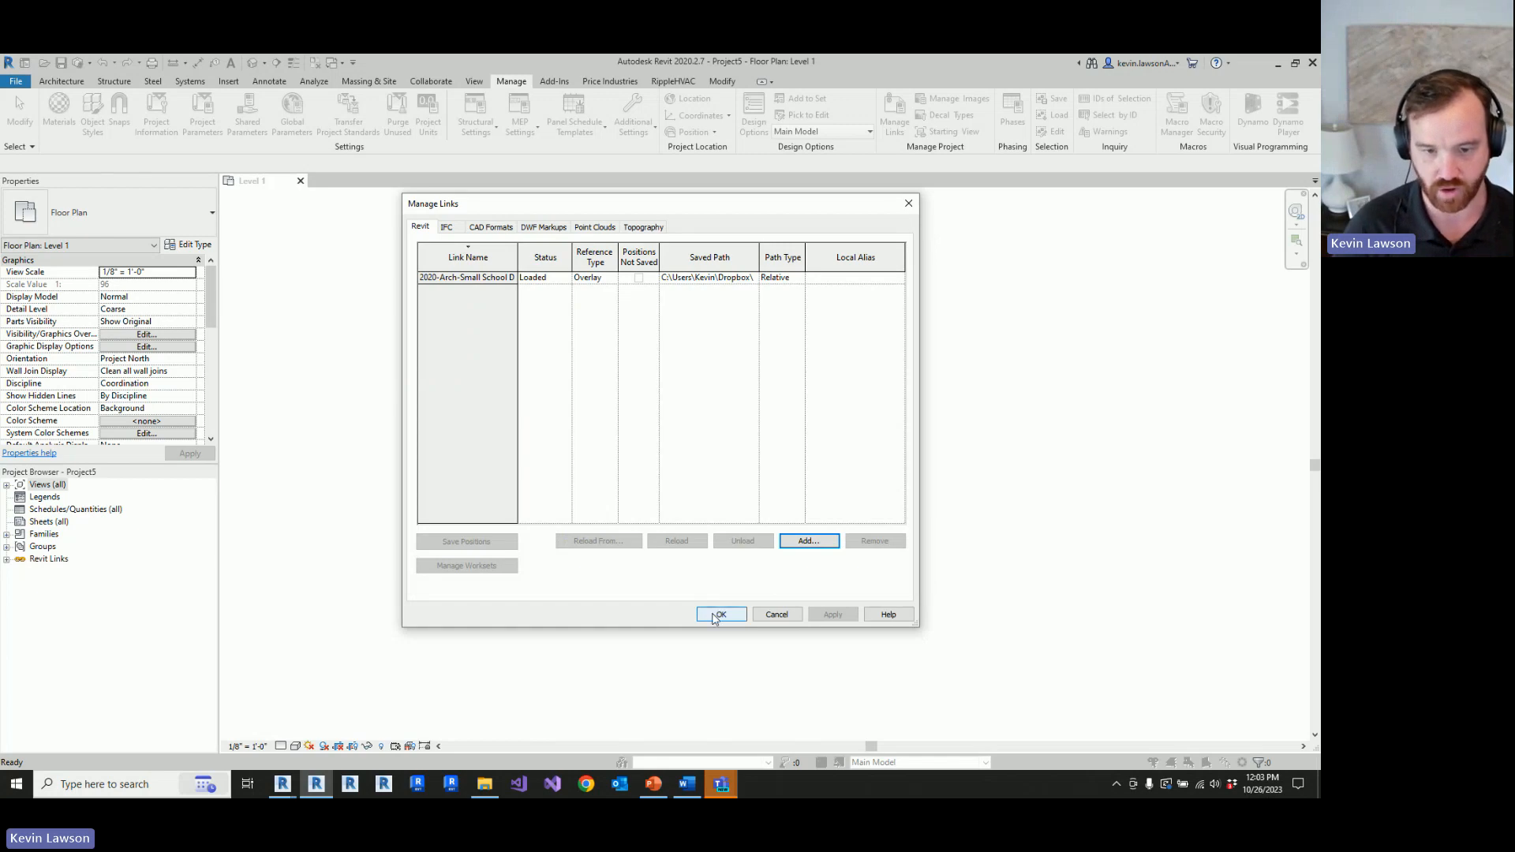
pyautogui.click(718, 614)
# Step: Inspect the linked school building in the Level 1 plan and the default 3D view, ending back on the plan
pyautogui.scroll(-5, 710, 482)
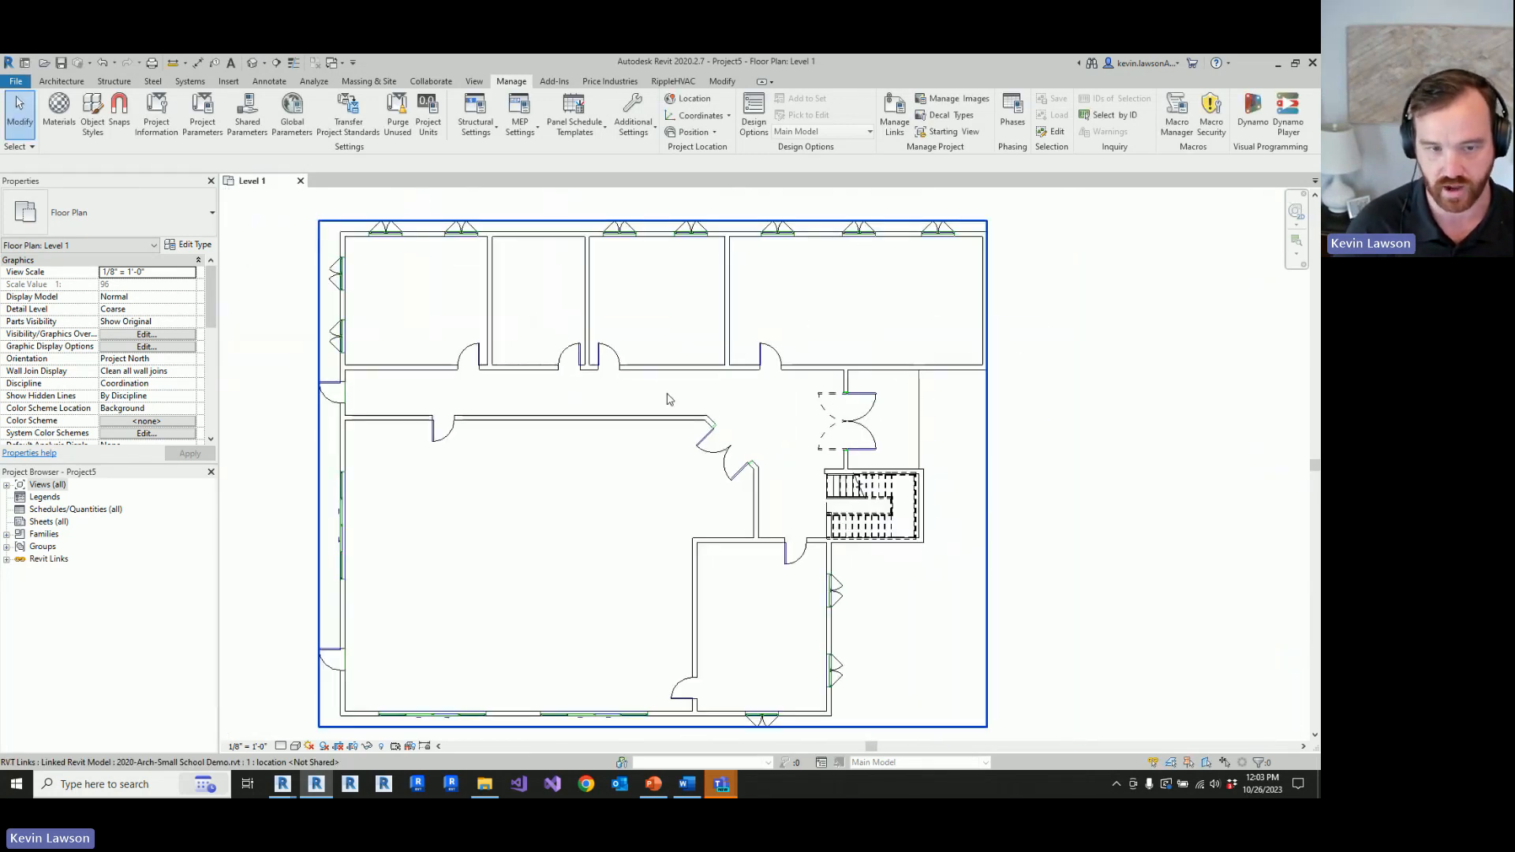
pyautogui.scroll(-2, 667, 399)
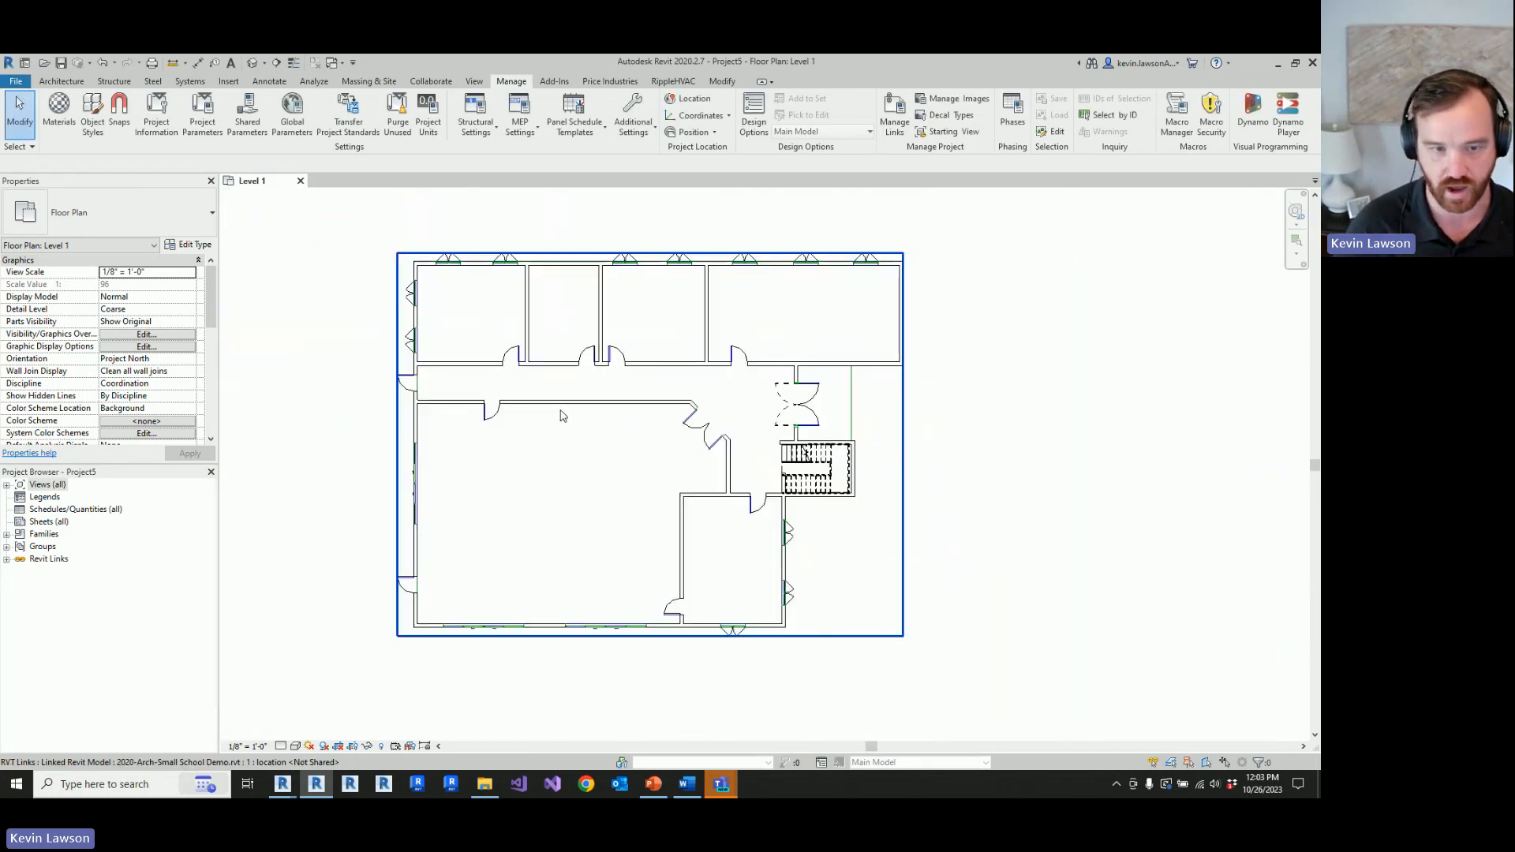
pyautogui.click(253, 62)
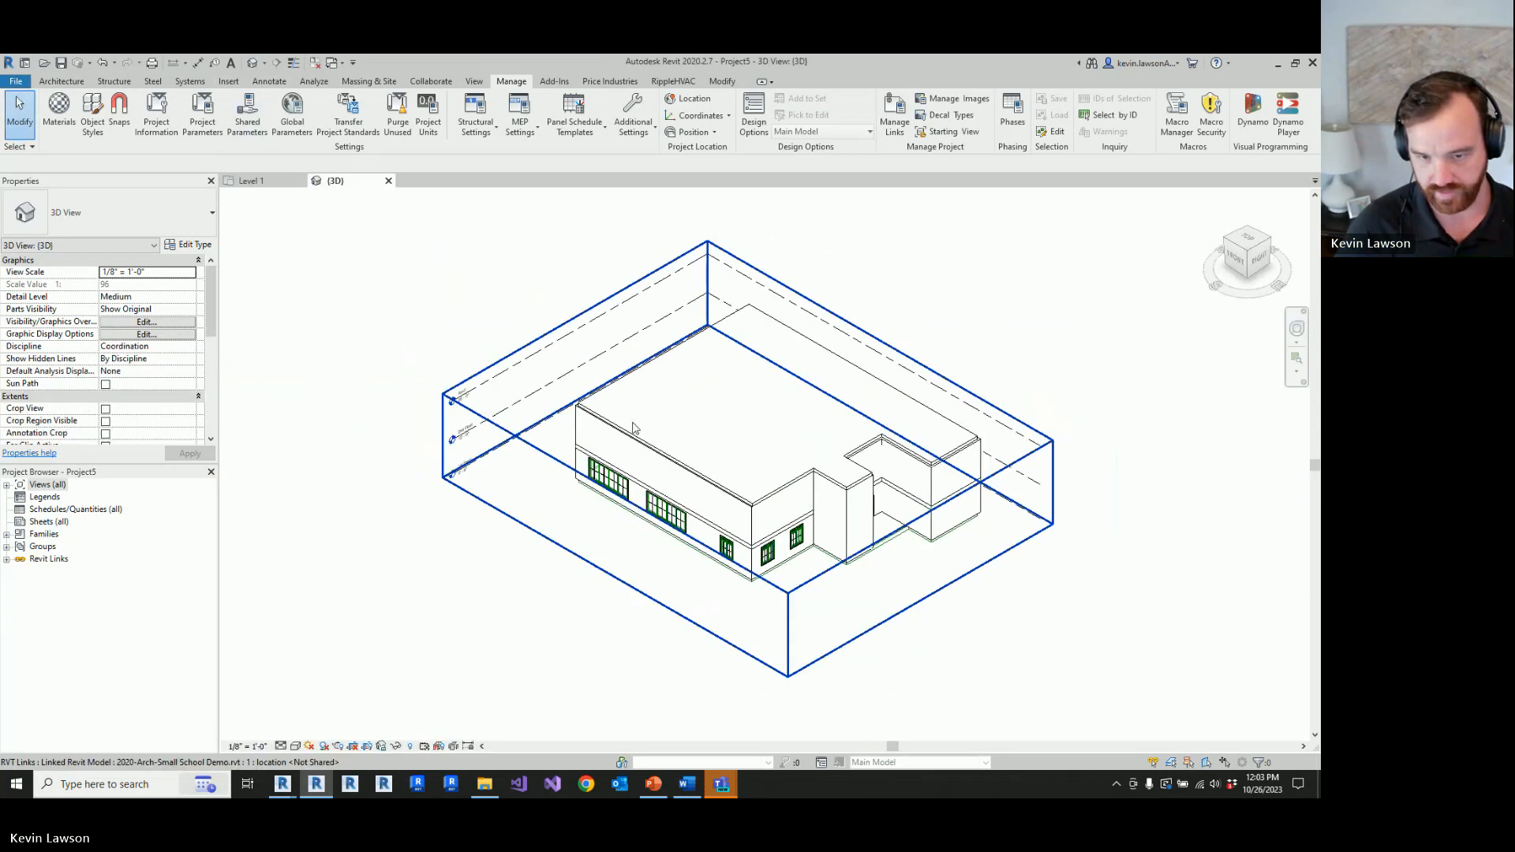
pyautogui.scroll(2, 867, 505)
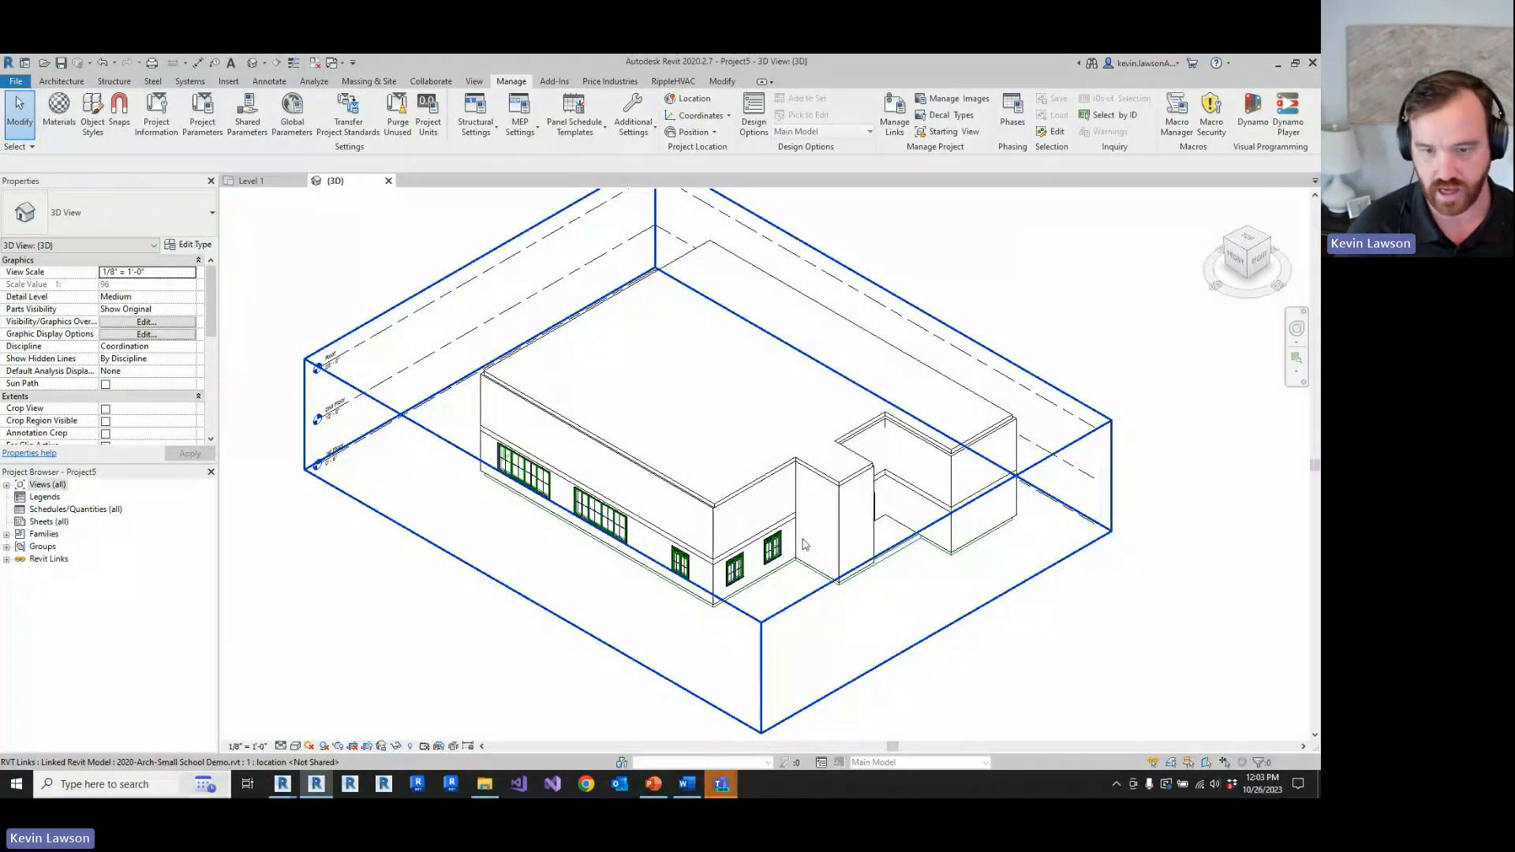
pyautogui.scroll(-1, 813, 502)
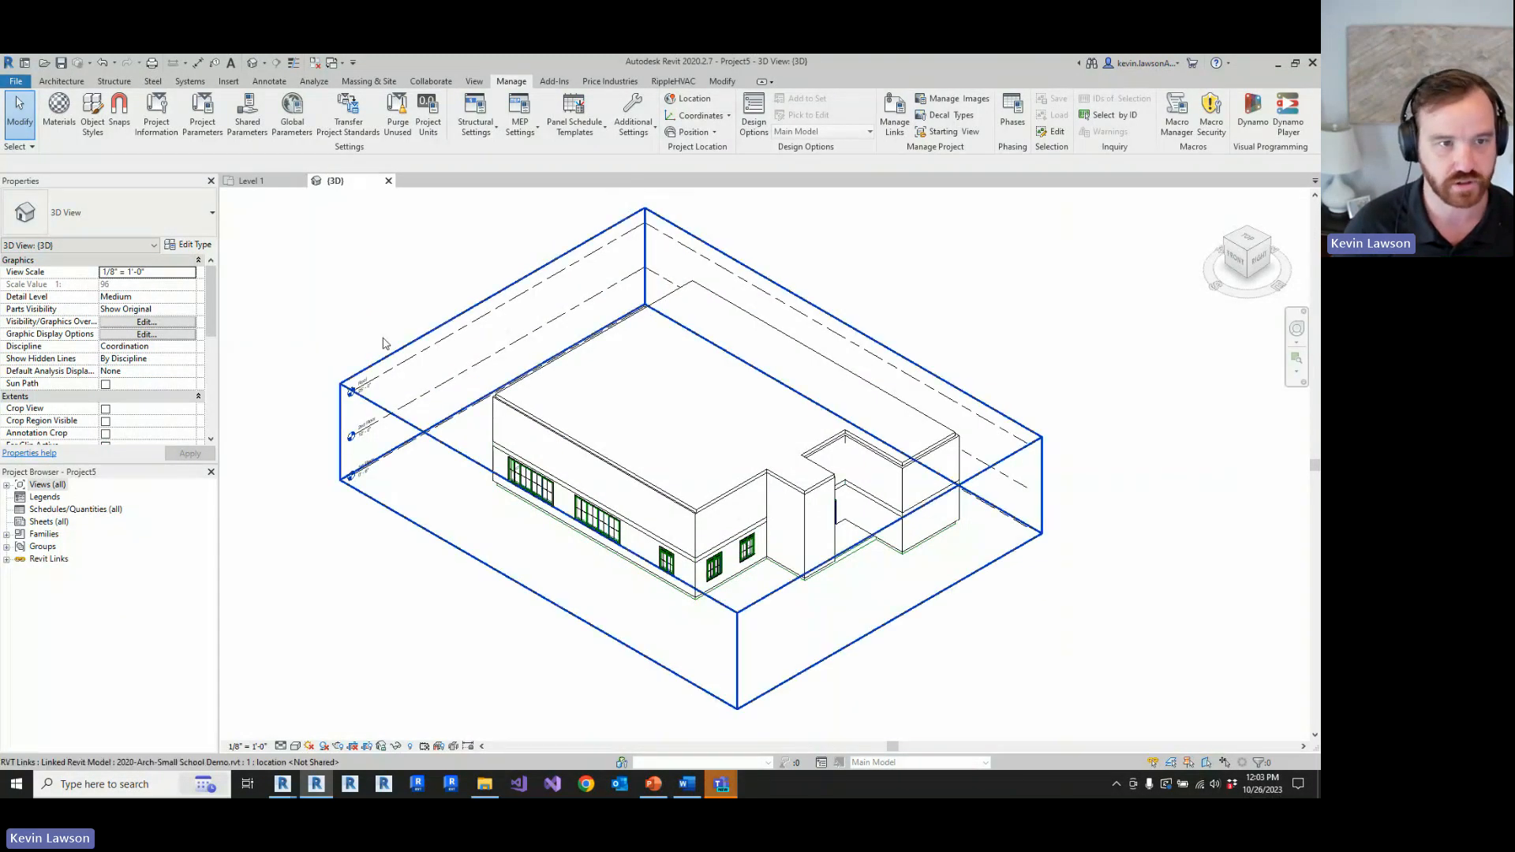
pyautogui.click(250, 181)
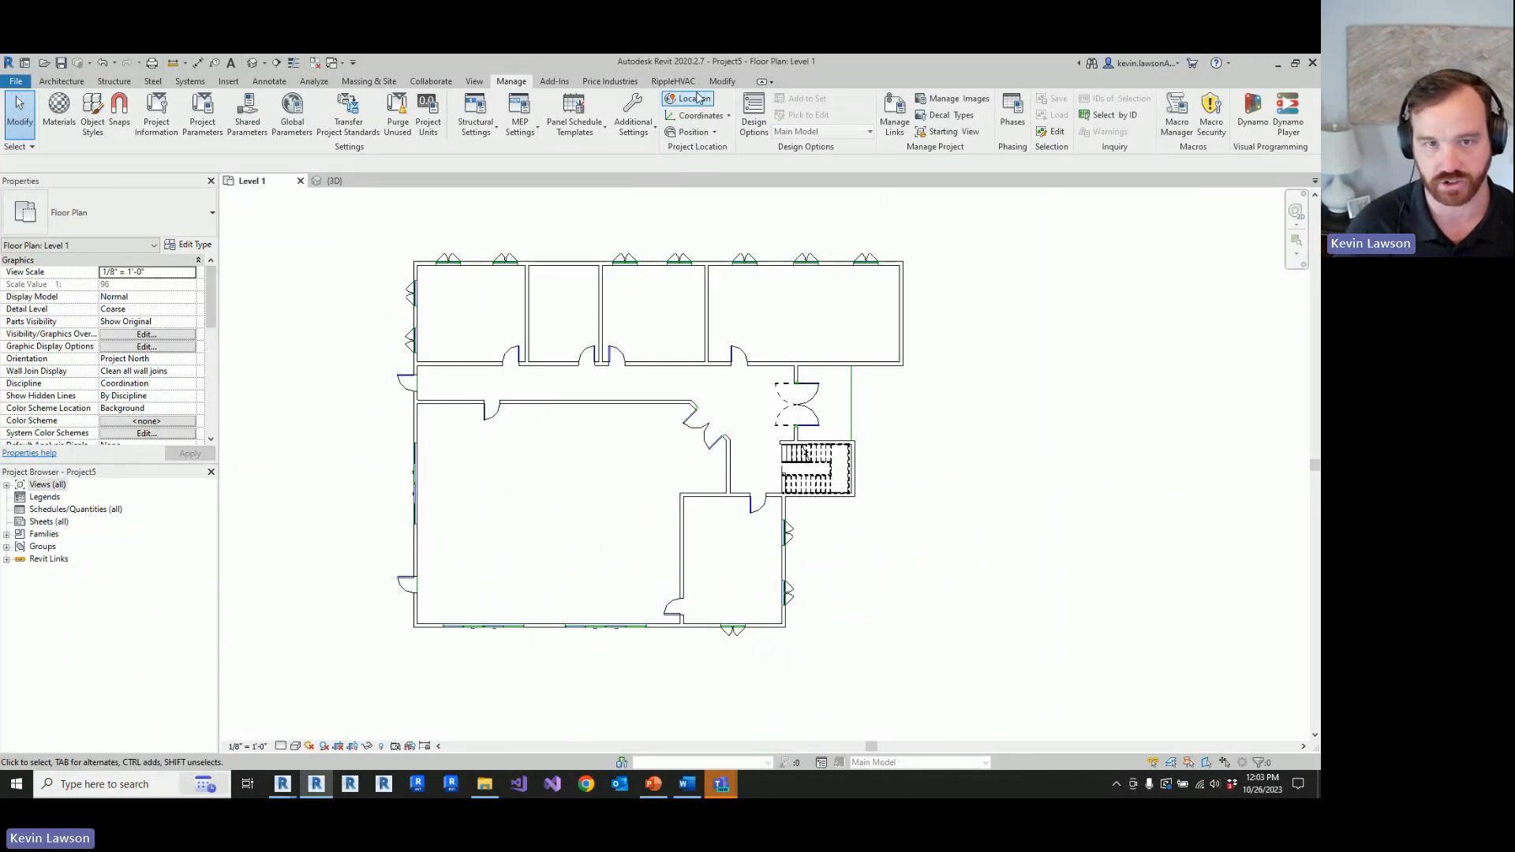
# Step: Run the RippleHVAC Easy Button automated design on the linked building and acknowledge all of its result messages through the AHU Configurator
pyautogui.click(673, 81)
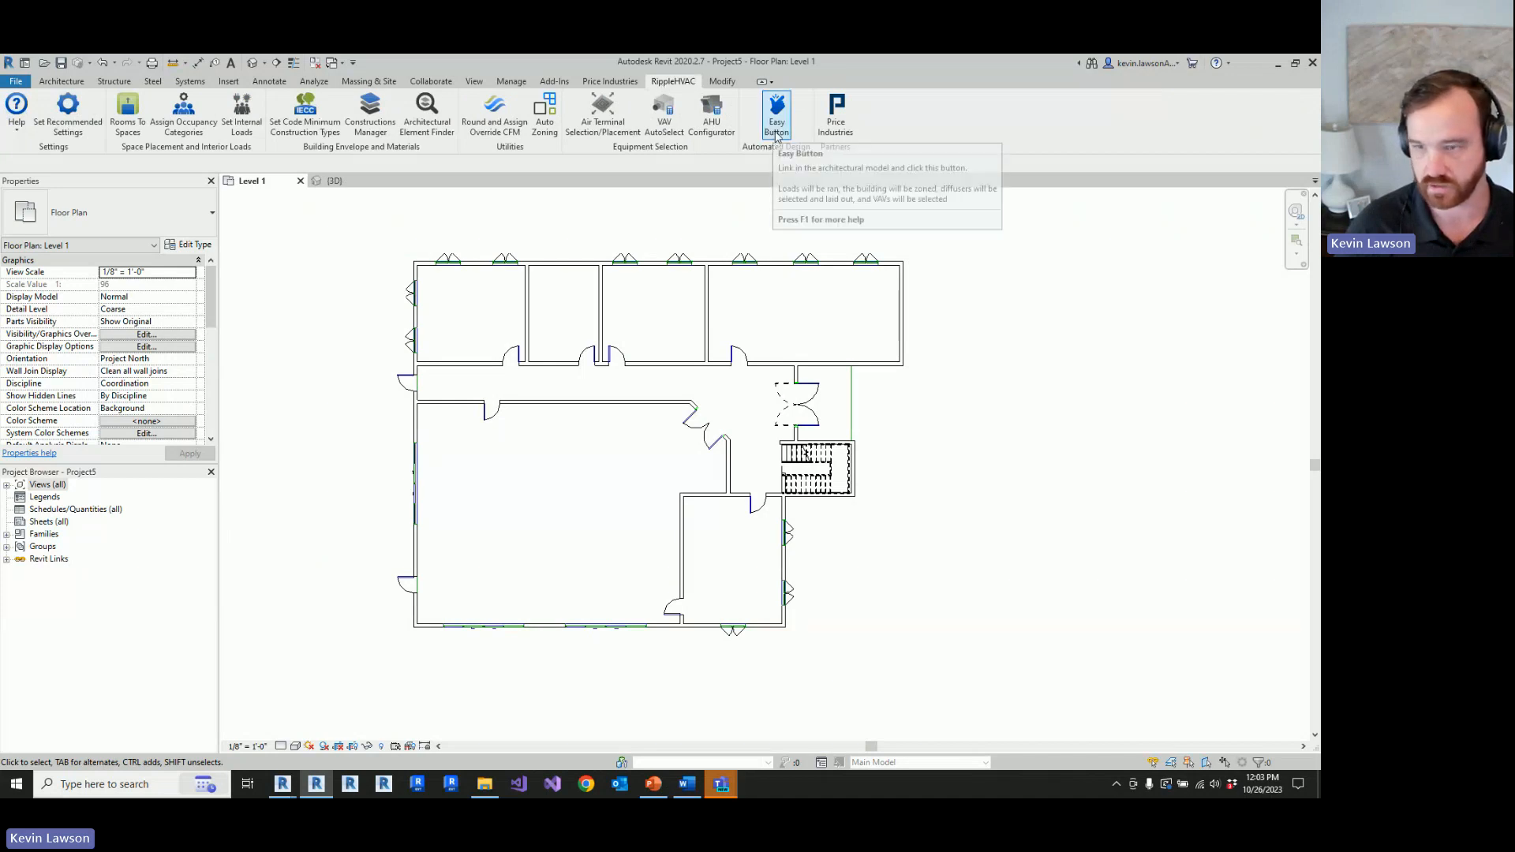
pyautogui.click(776, 119)
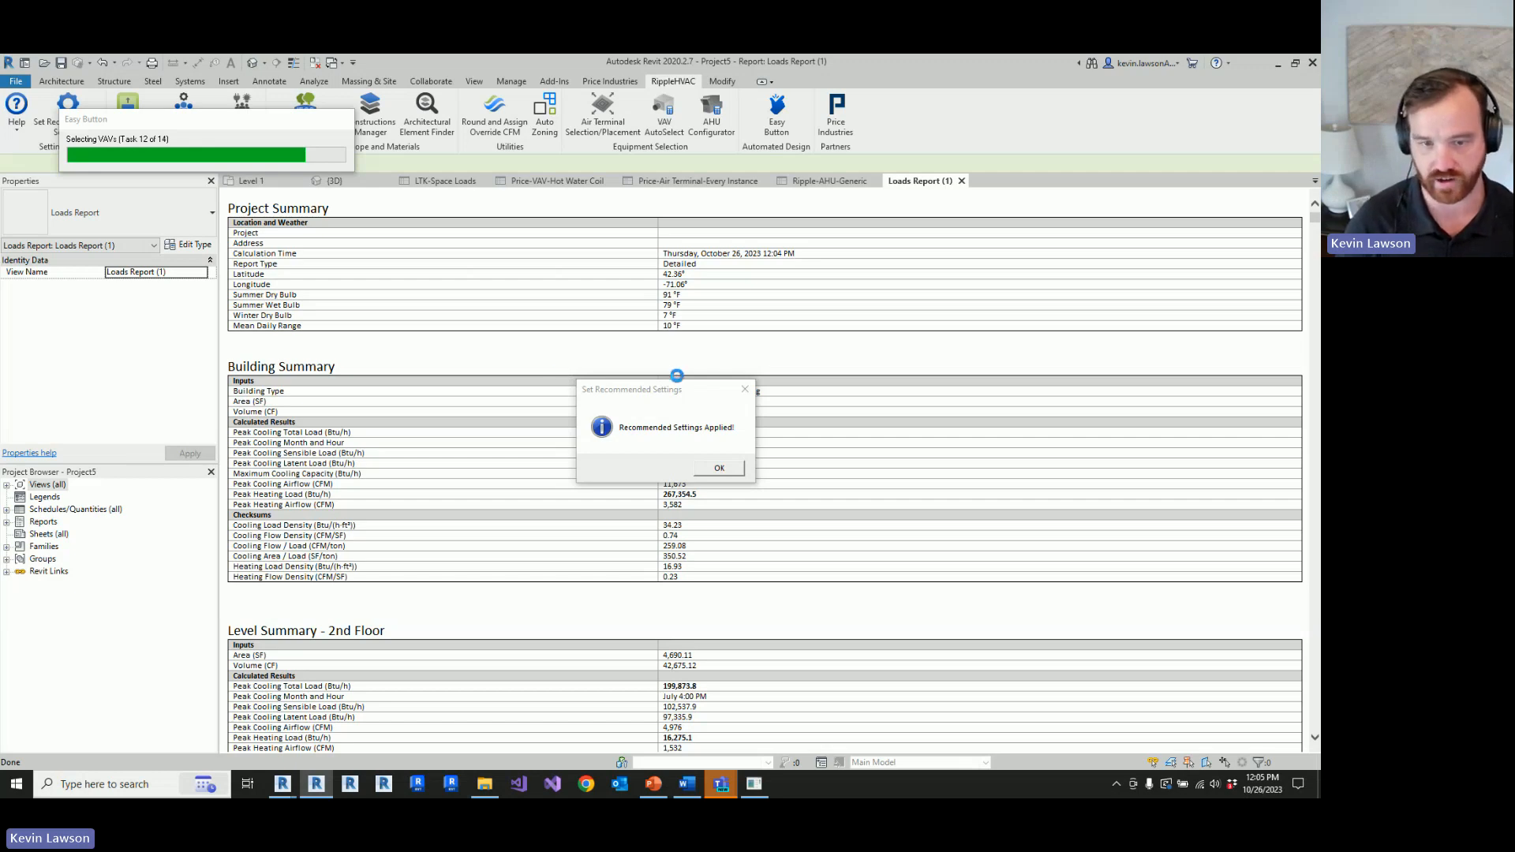
pyautogui.click(719, 470)
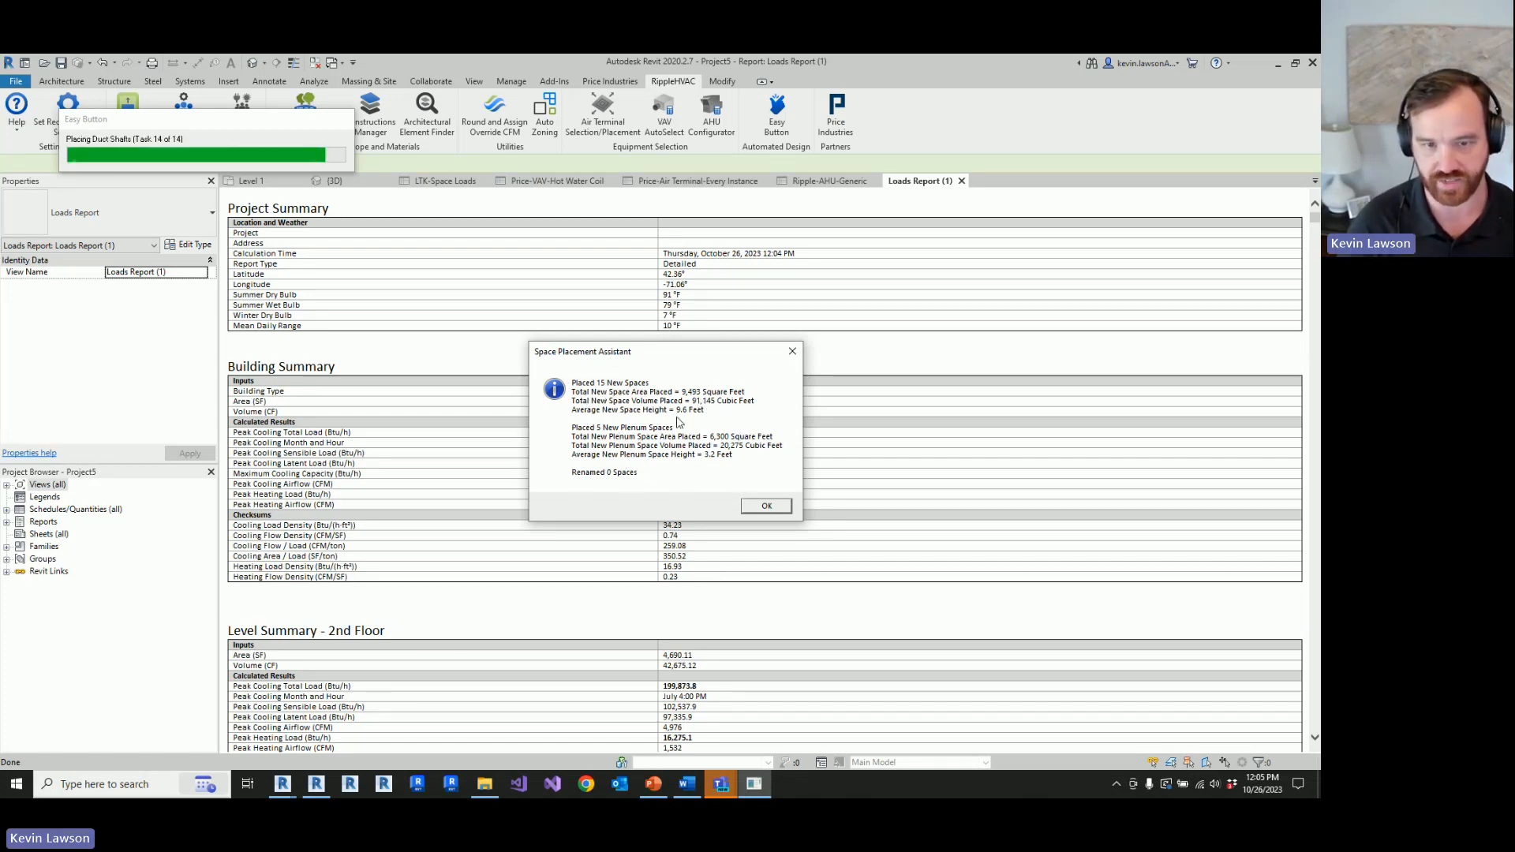
pyautogui.click(763, 507)
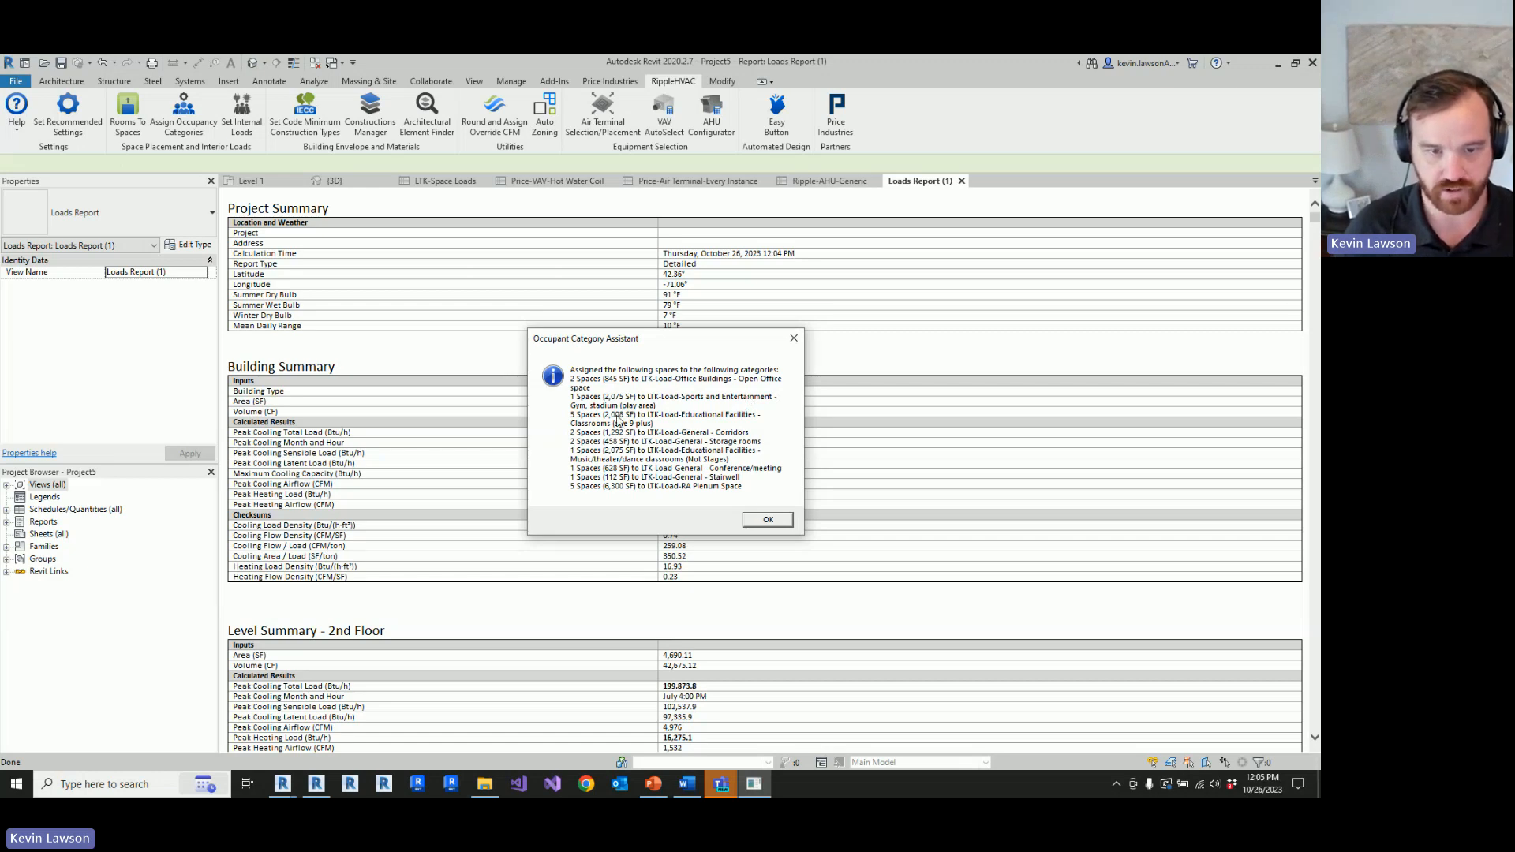
pyautogui.click(766, 520)
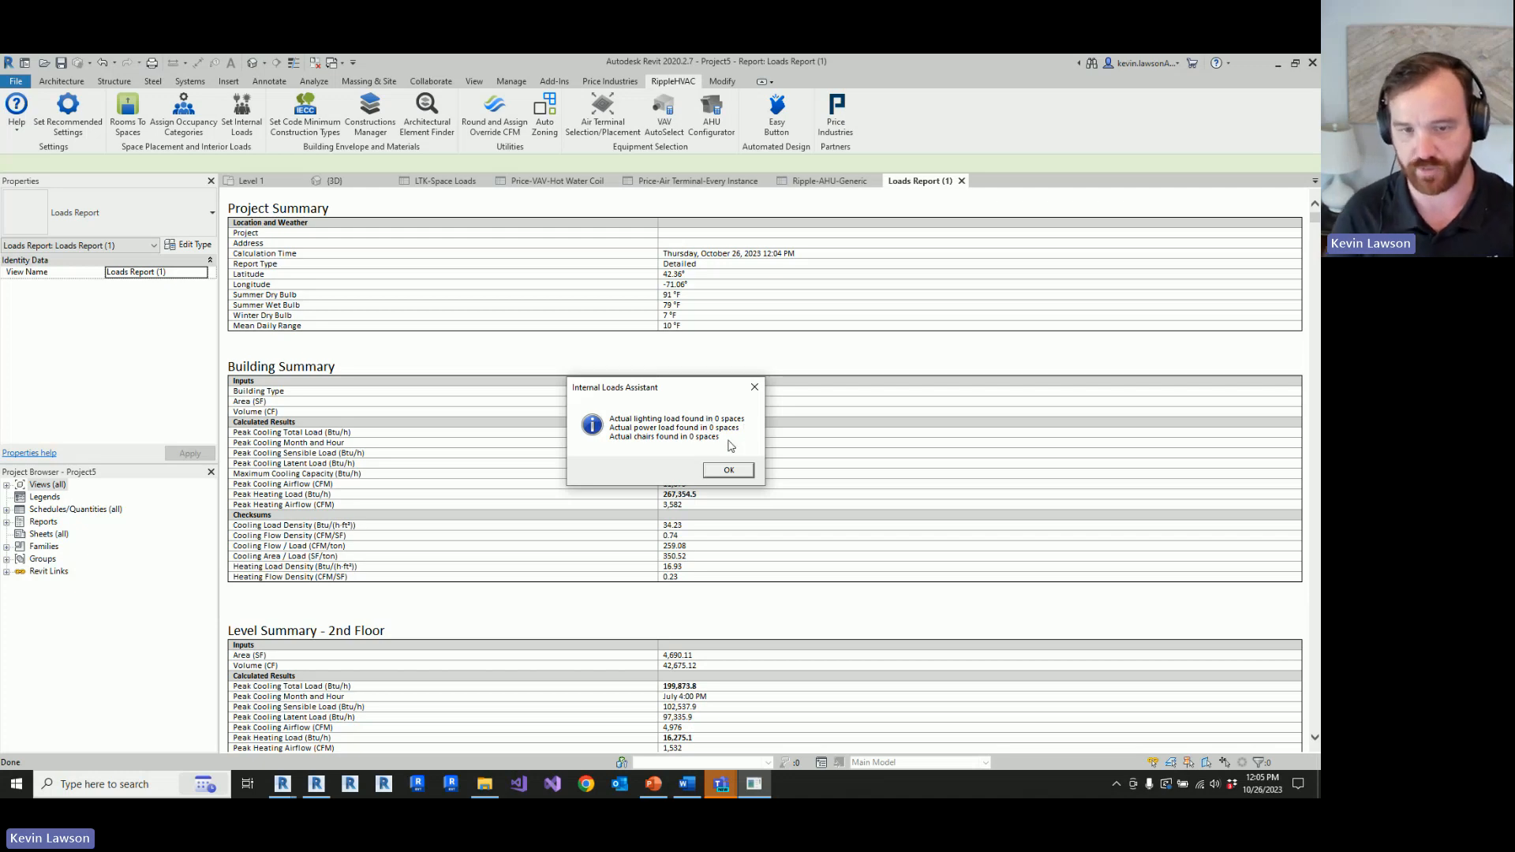
pyautogui.click(727, 474)
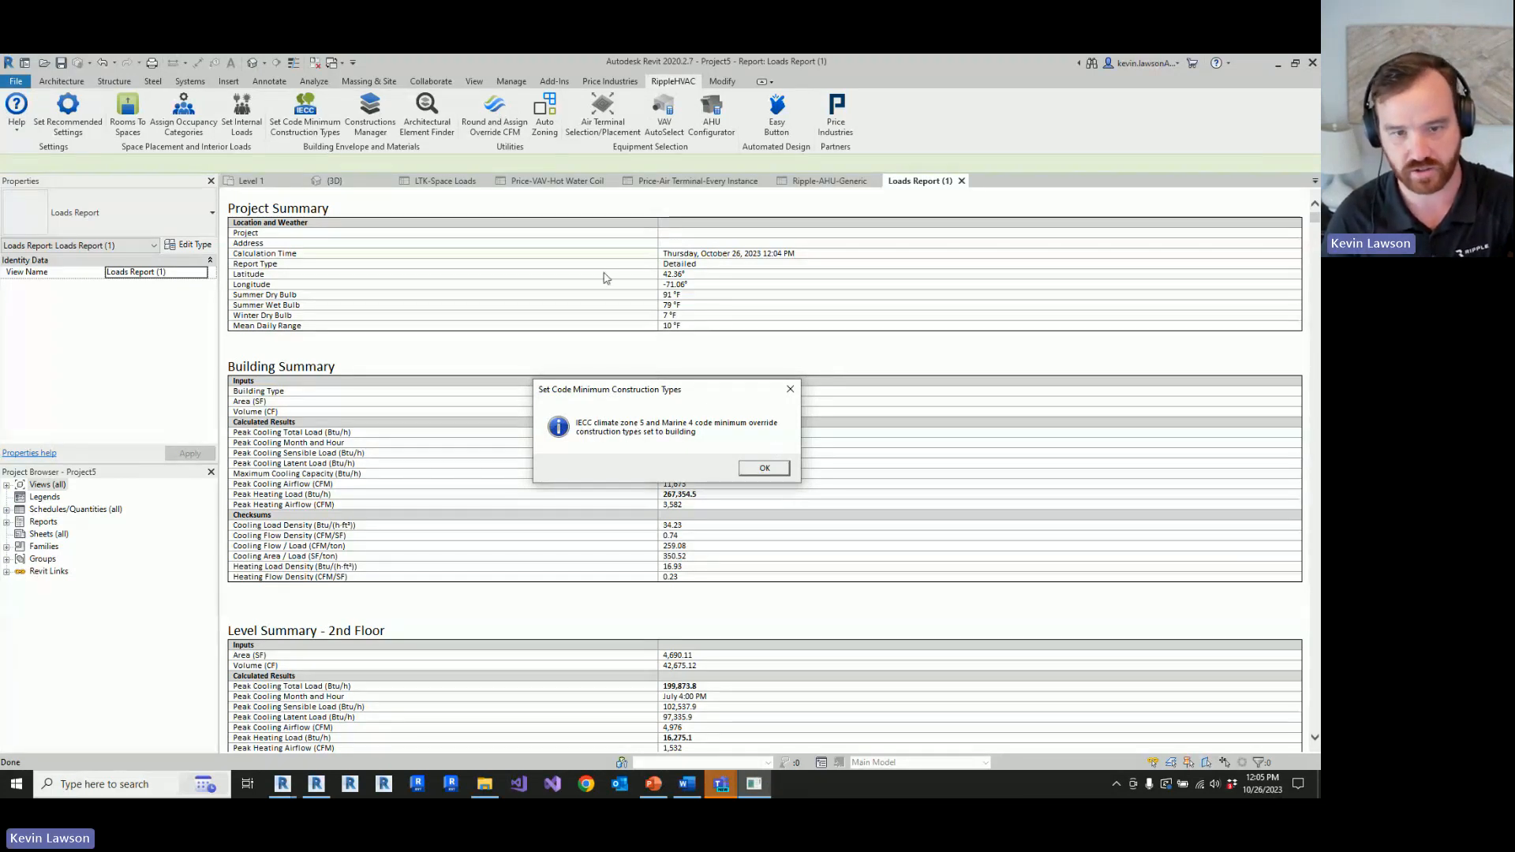
pyautogui.click(764, 473)
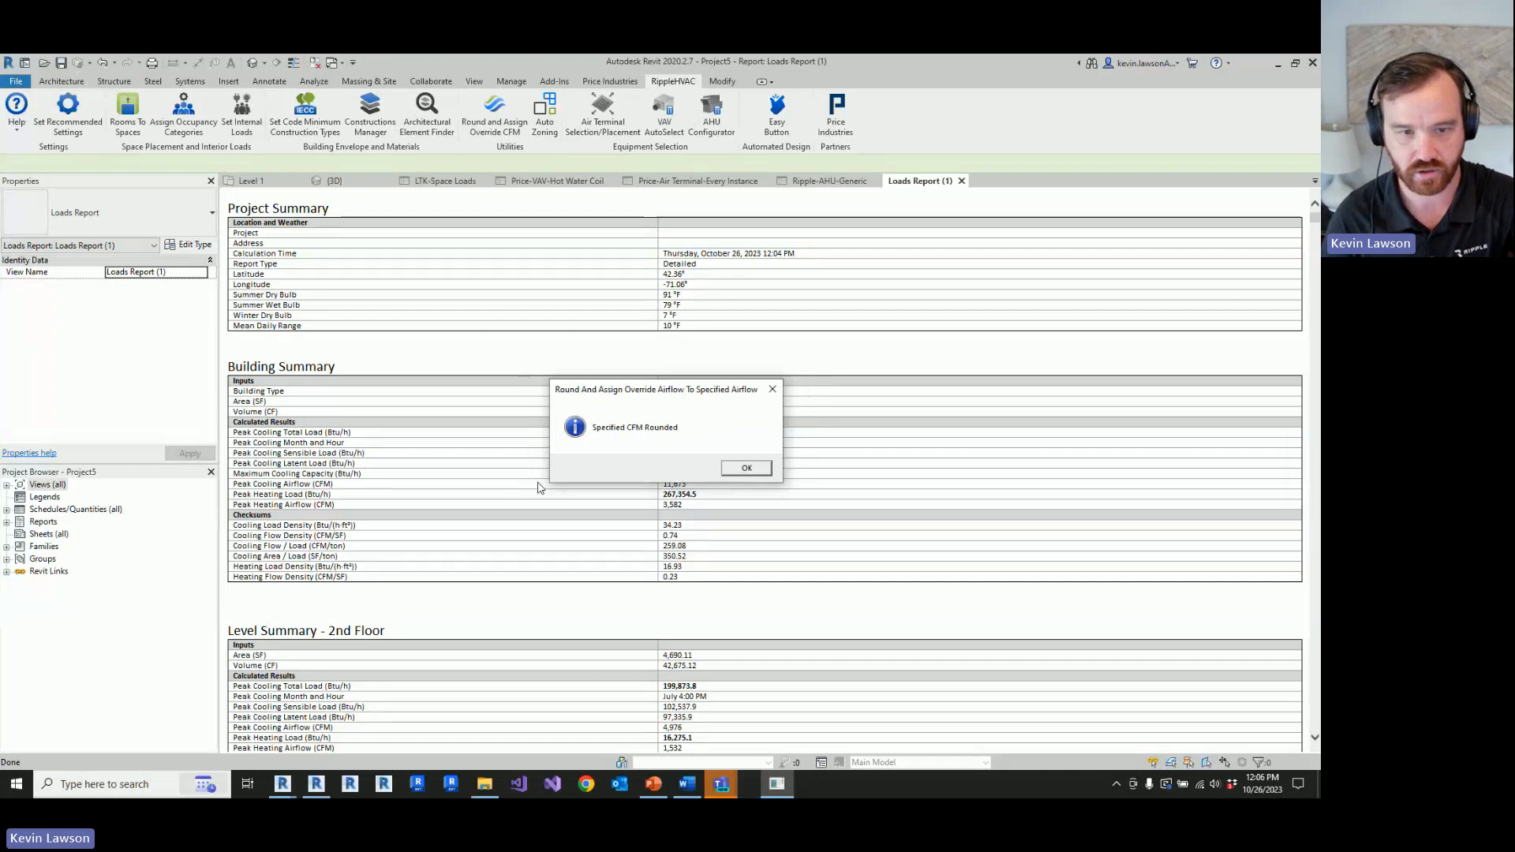
pyautogui.click(728, 469)
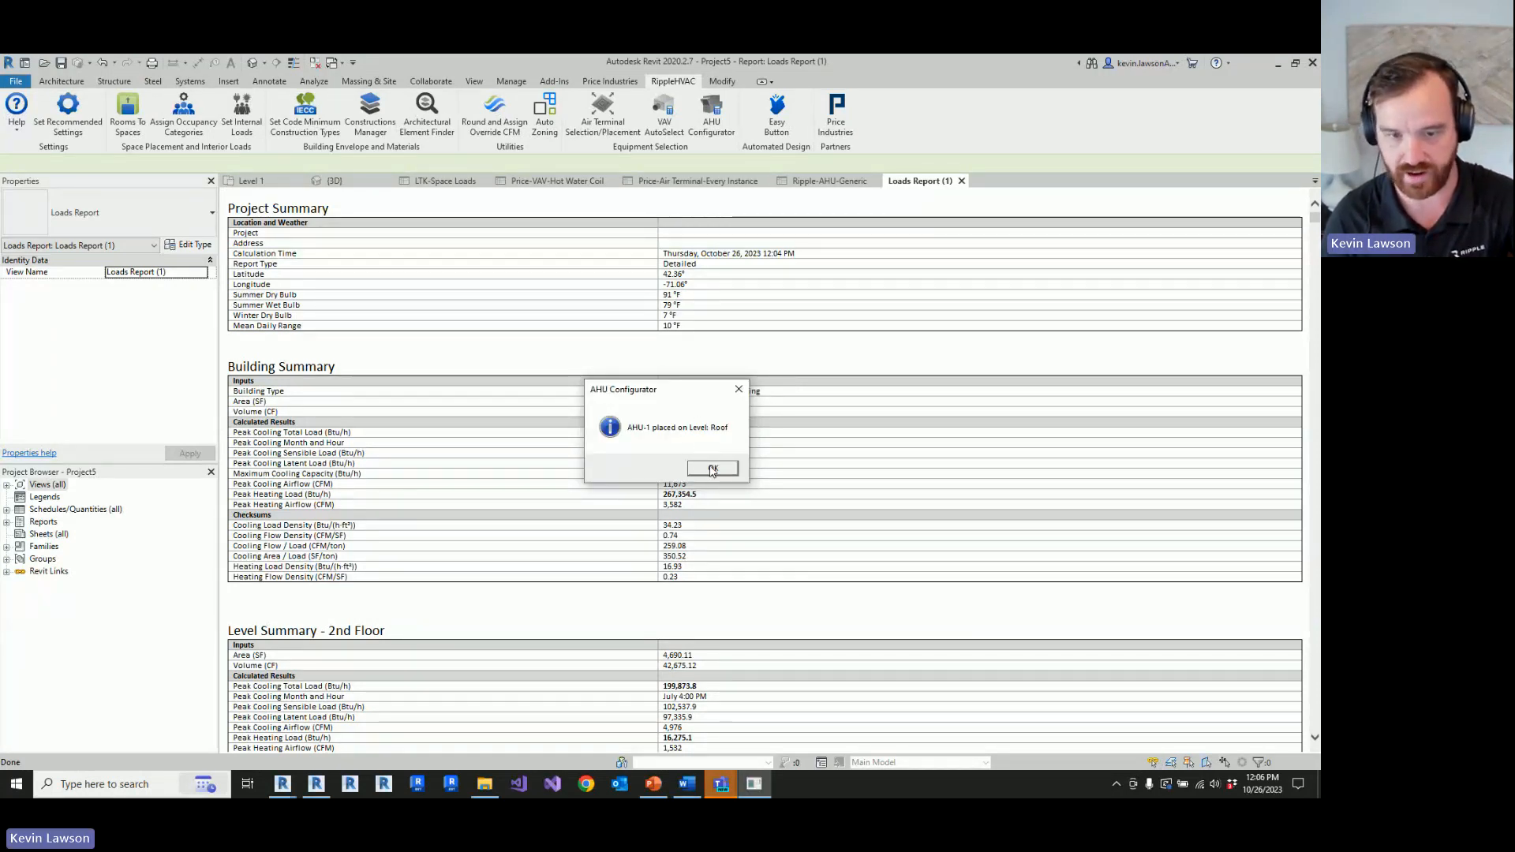
pyautogui.click(713, 468)
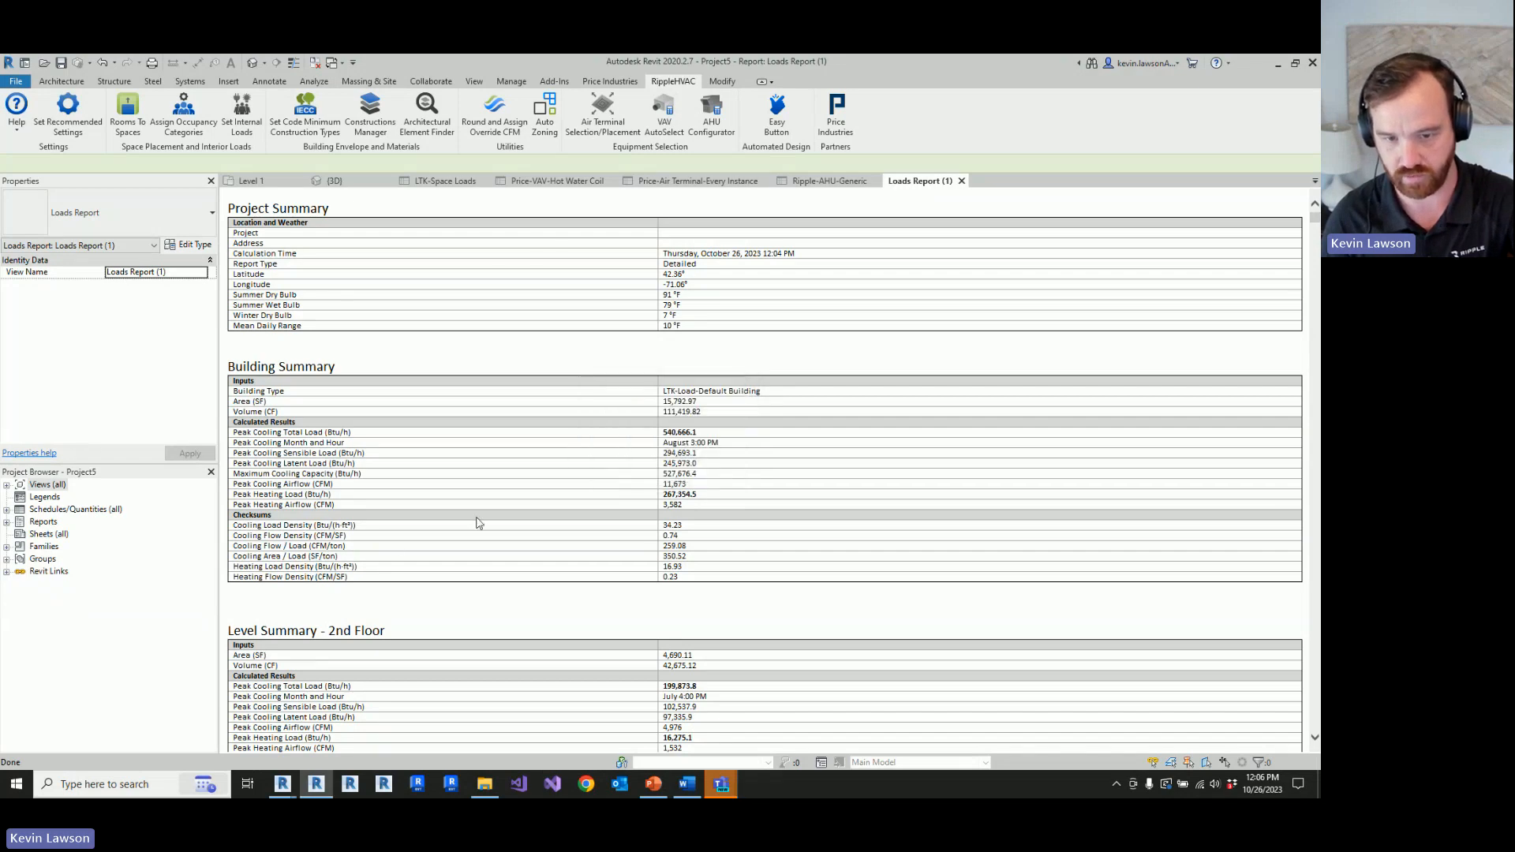
# Step: Review the loads report from the building and level summaries down to the classroom zone summaries
pyautogui.scroll(-5, 619, 439)
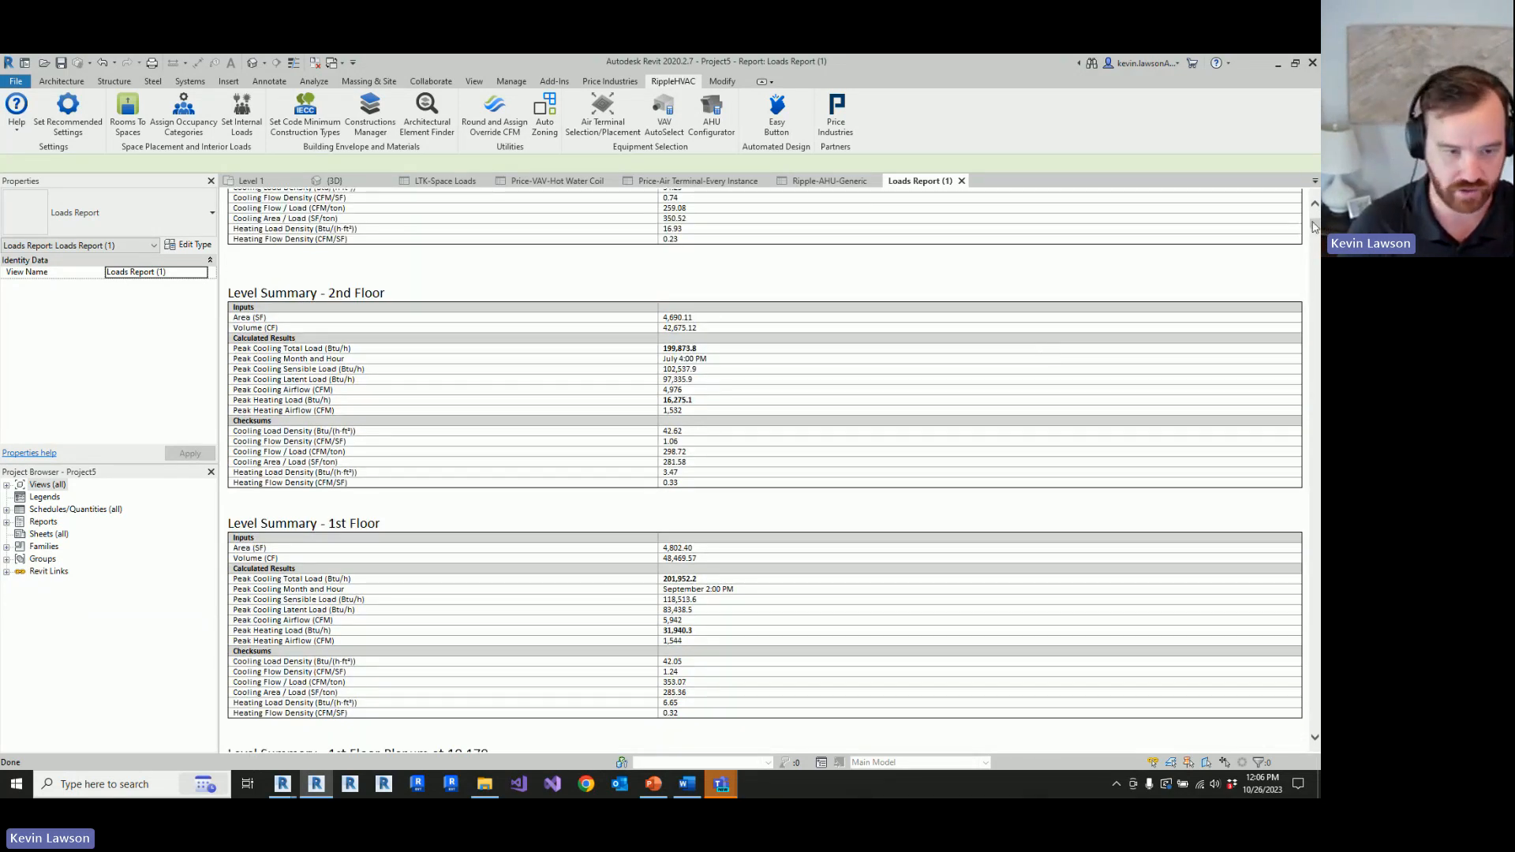
pyautogui.moveTo(1313, 228); pyautogui.dragTo(1313, 289)
pyautogui.scroll(-12, 852, 396)
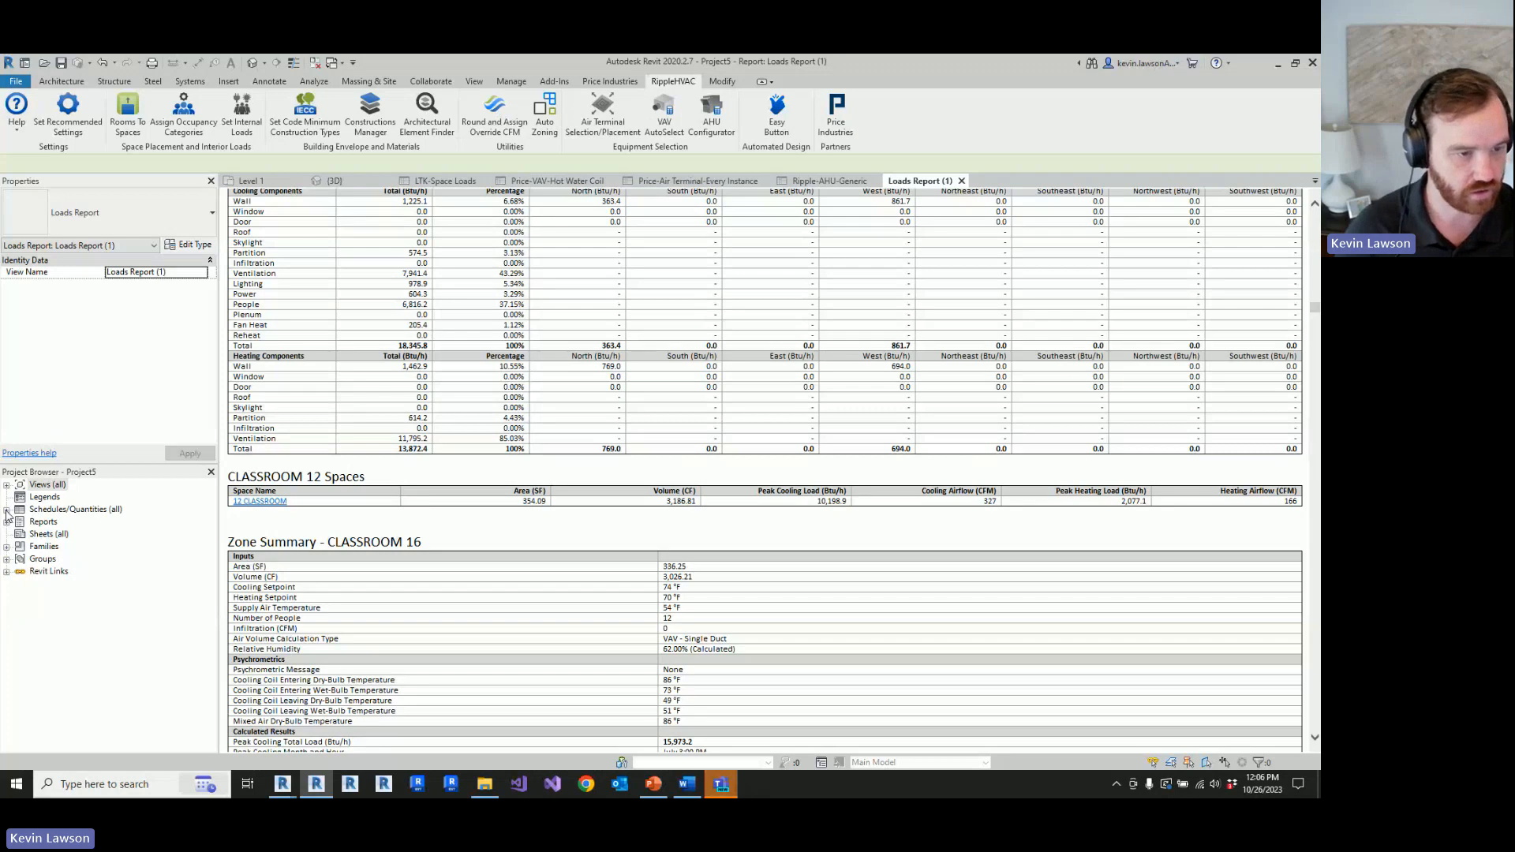
# Step: Open the 2nd Floor-HVAC Plan ceiling plan and examine the layout of air terminals and VAV boxes
pyautogui.click(8, 485)
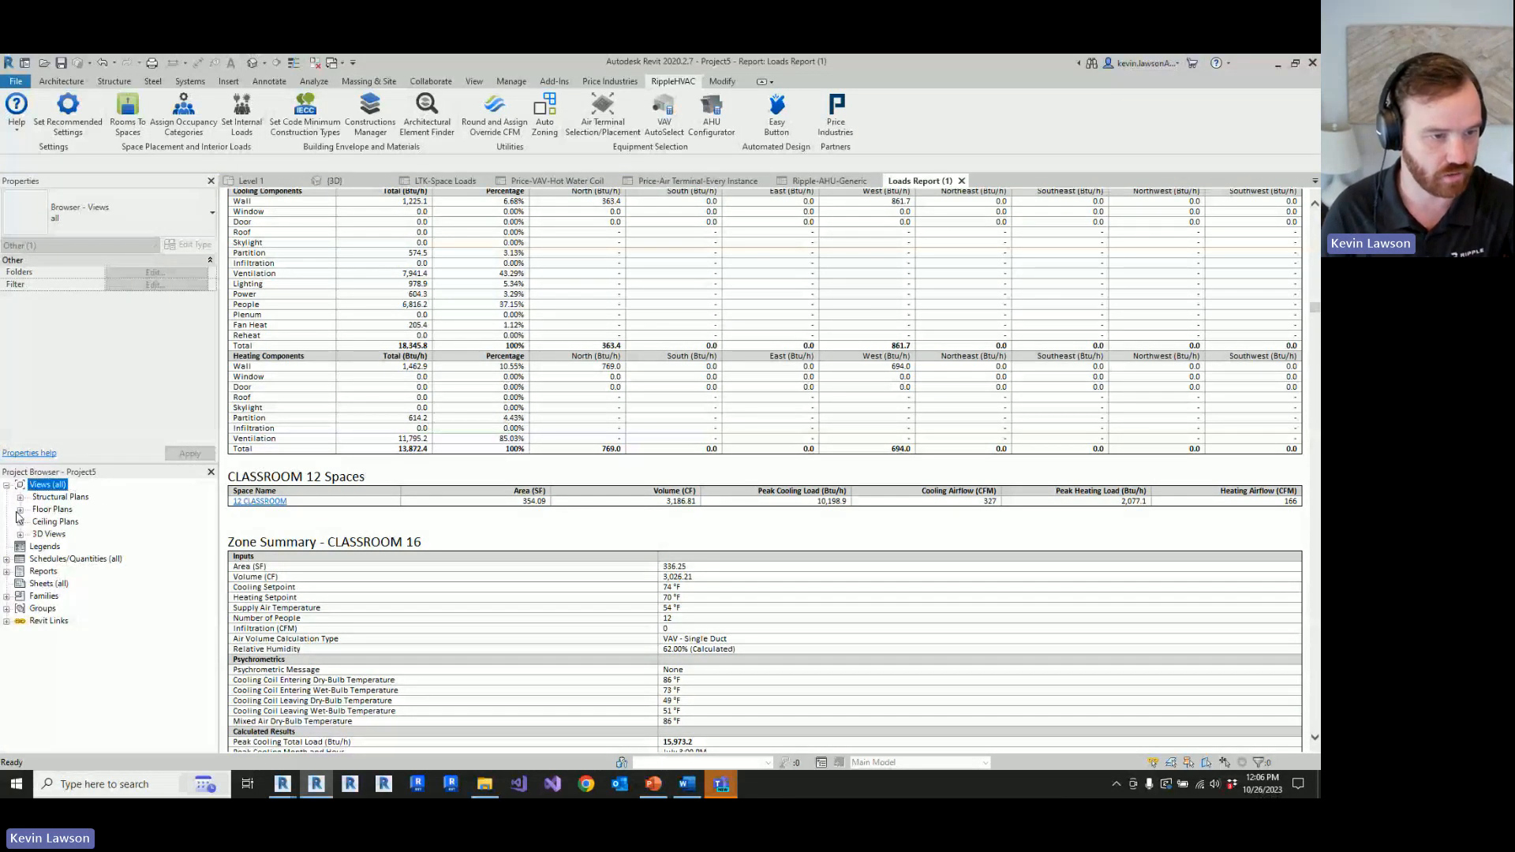
pyautogui.click(21, 510)
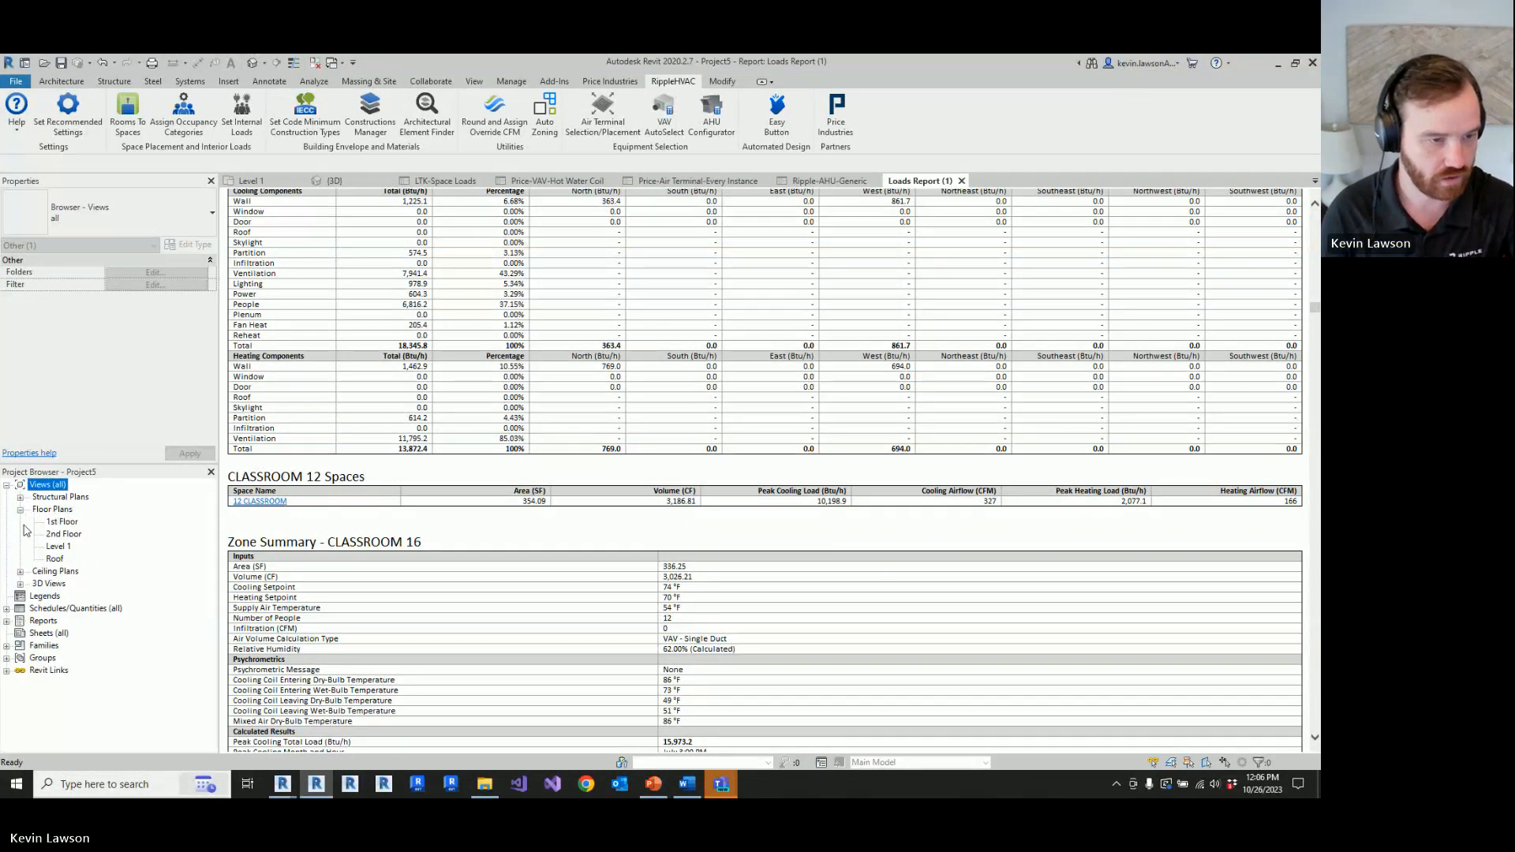
pyautogui.click(21, 571)
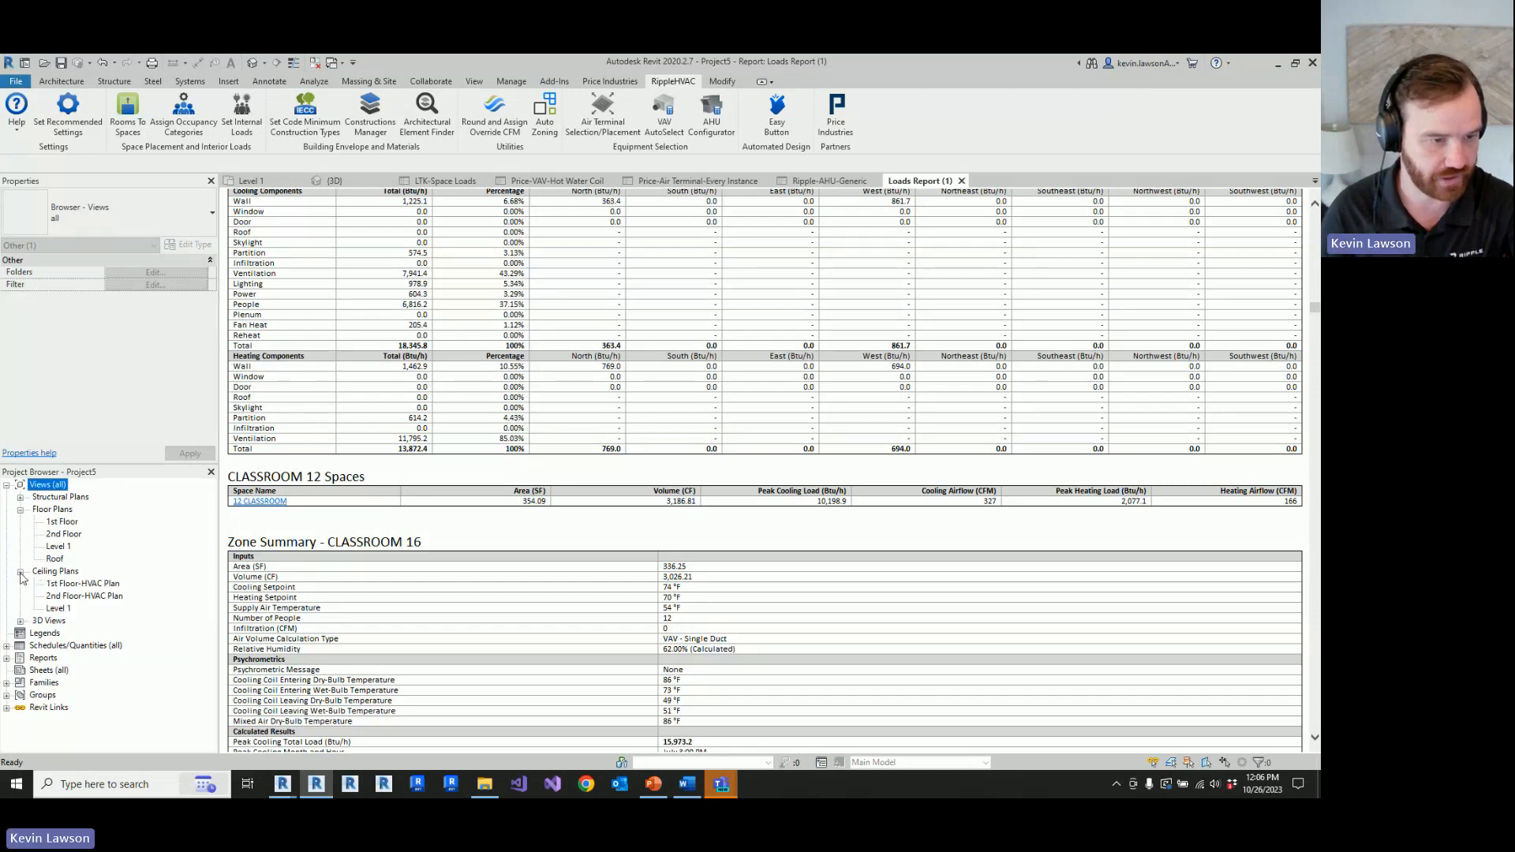
pyautogui.click(76, 598)
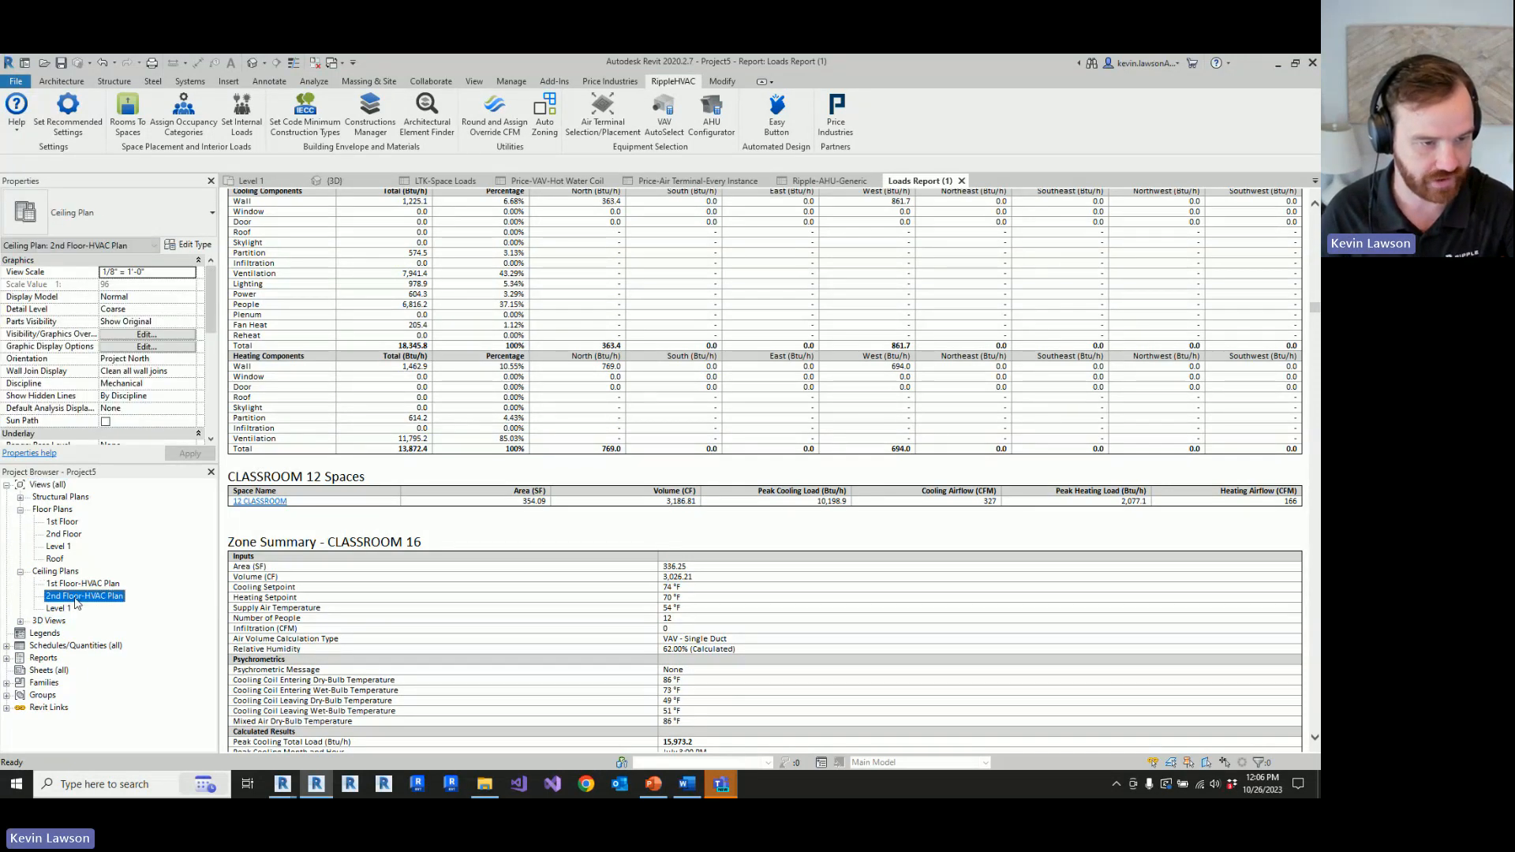
pyautogui.doubleClick(76, 603)
pyautogui.scroll(-1, 617, 580)
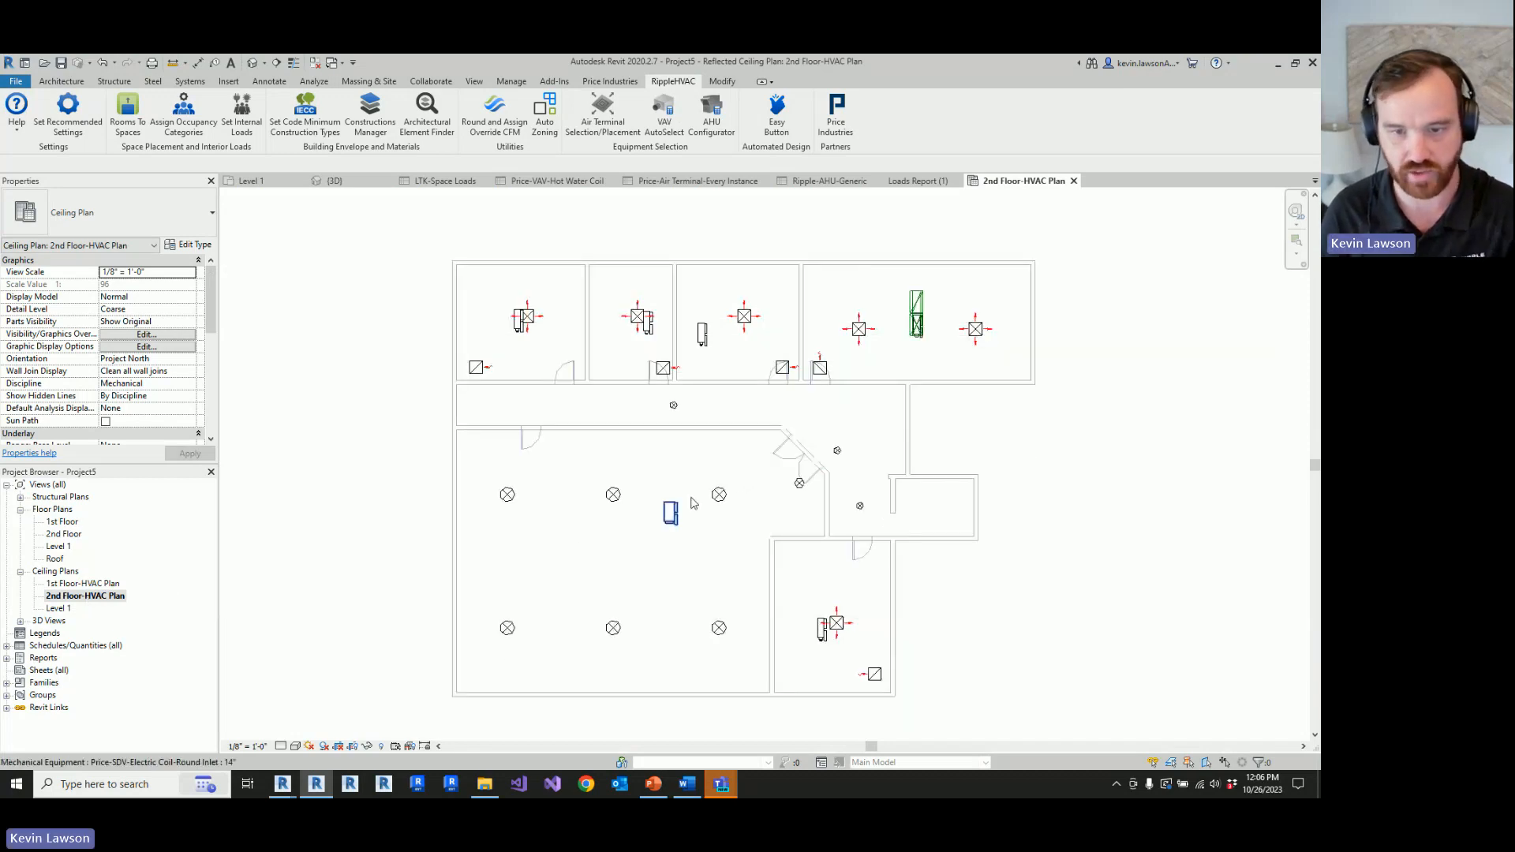
pyautogui.scroll(2, 751, 465)
pyautogui.scroll(-1, 752, 463)
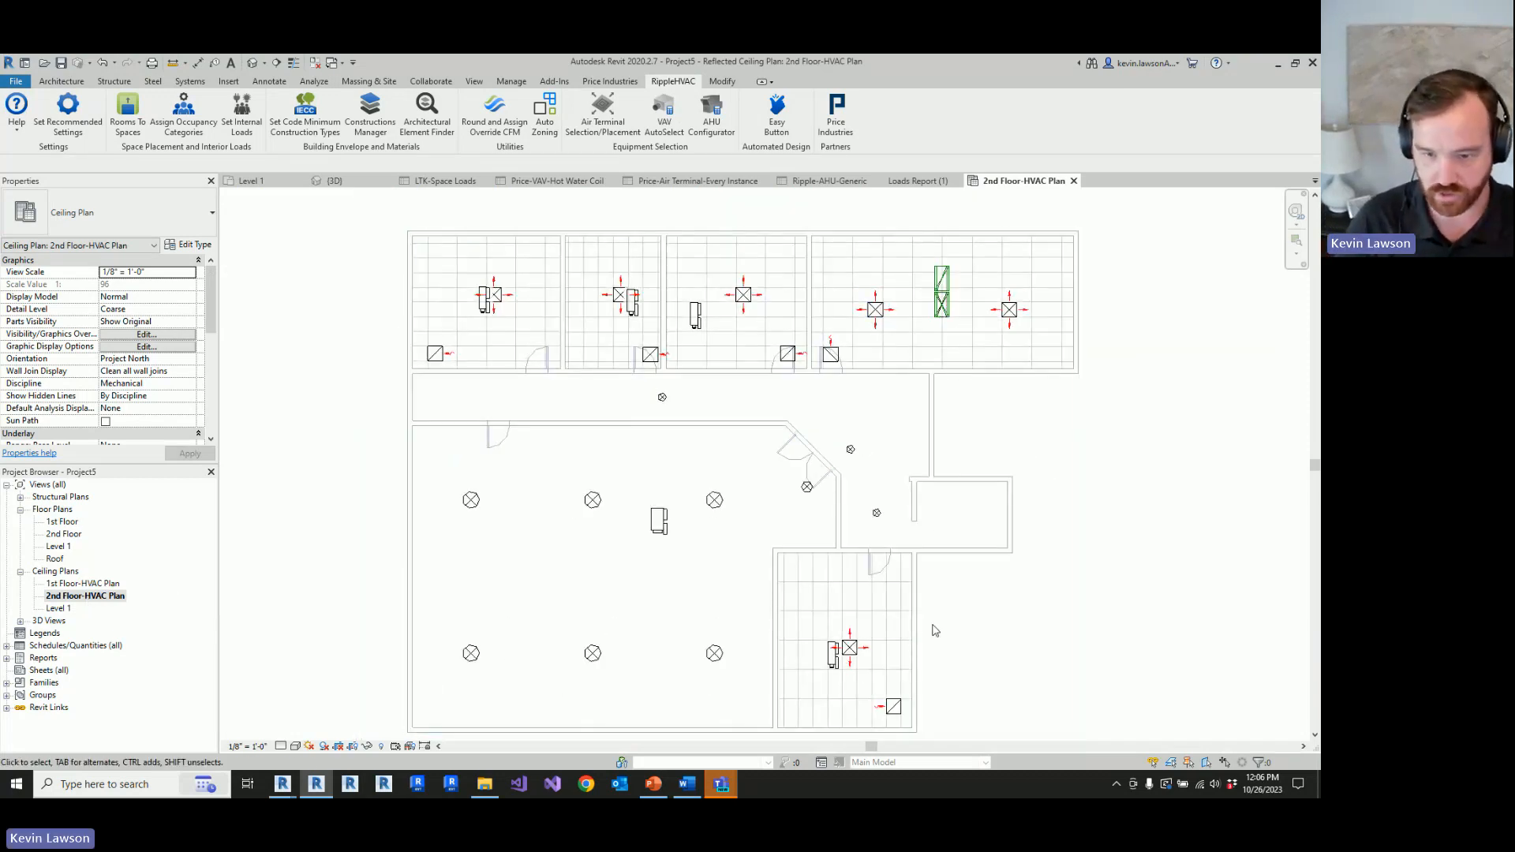
# Step: Inspect the VAV box and the upper middle round supply diffuser in the large room, then clear the selection
pyautogui.click(653, 537)
pyautogui.click(609, 559)
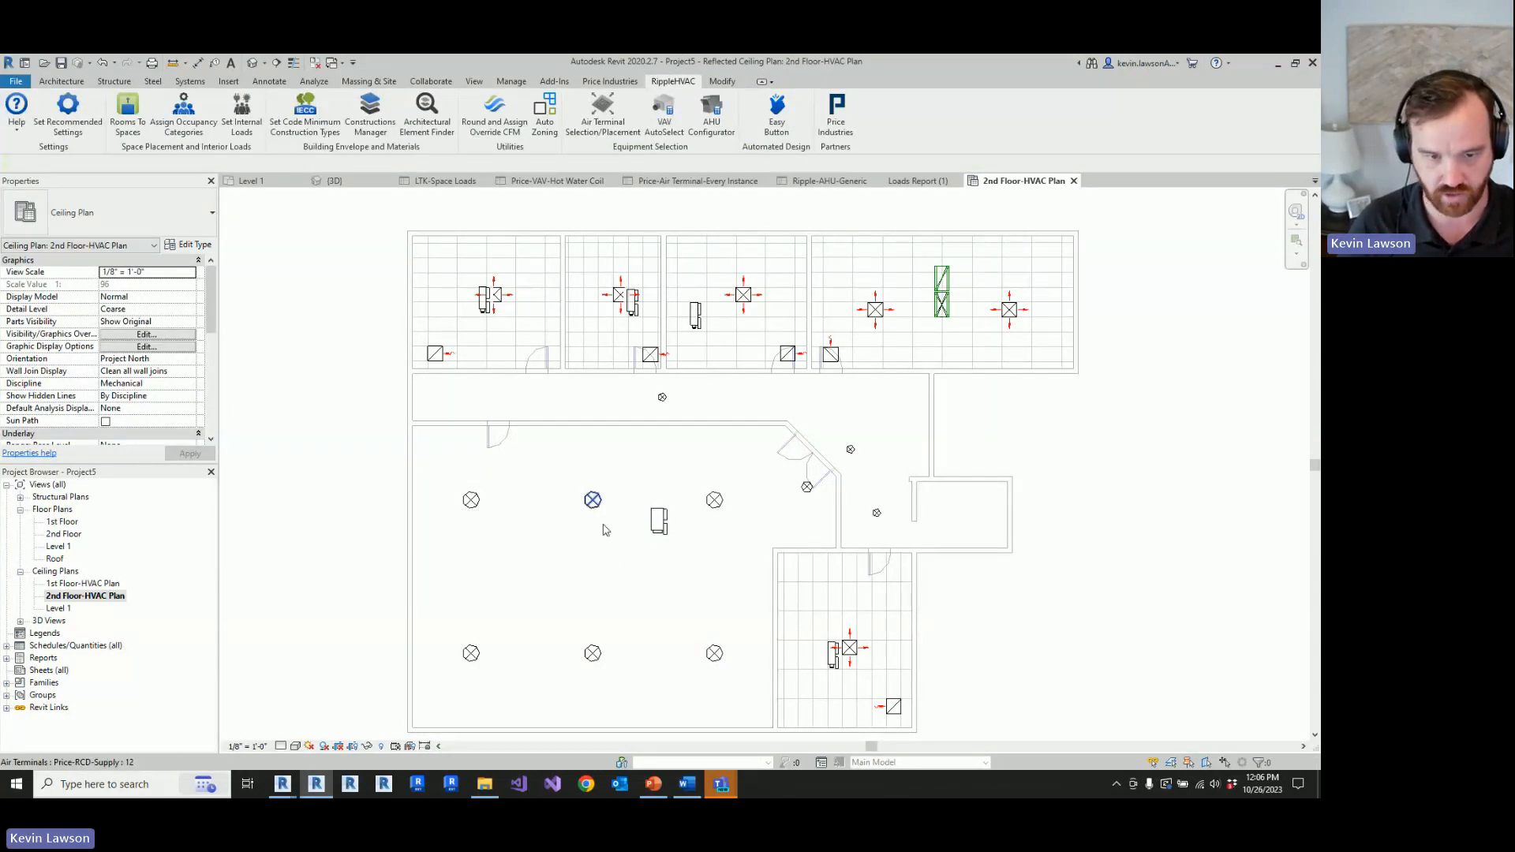
pyautogui.click(592, 500)
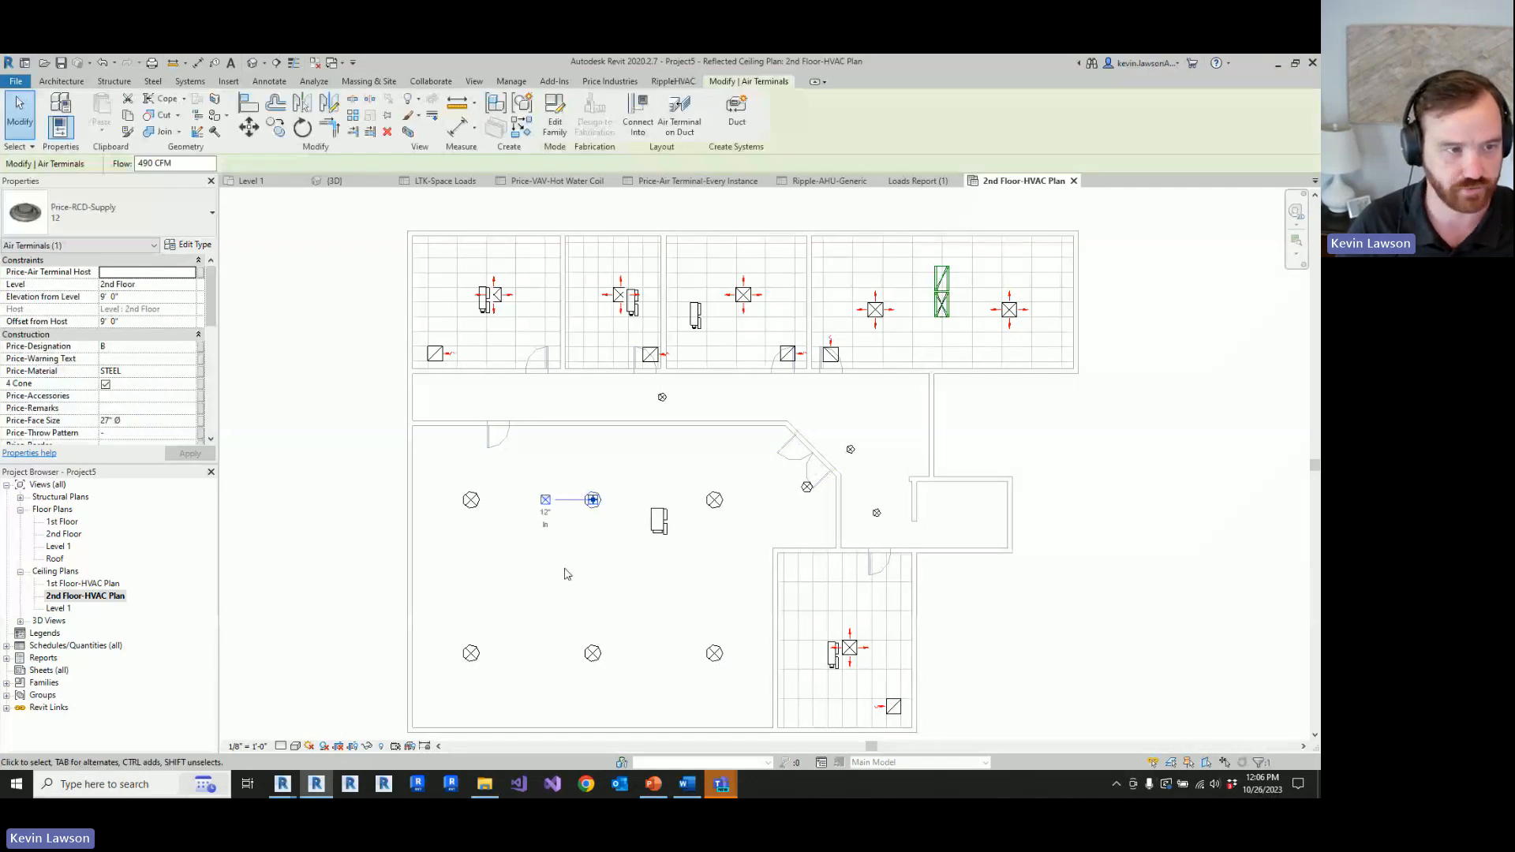
pyautogui.click(477, 464)
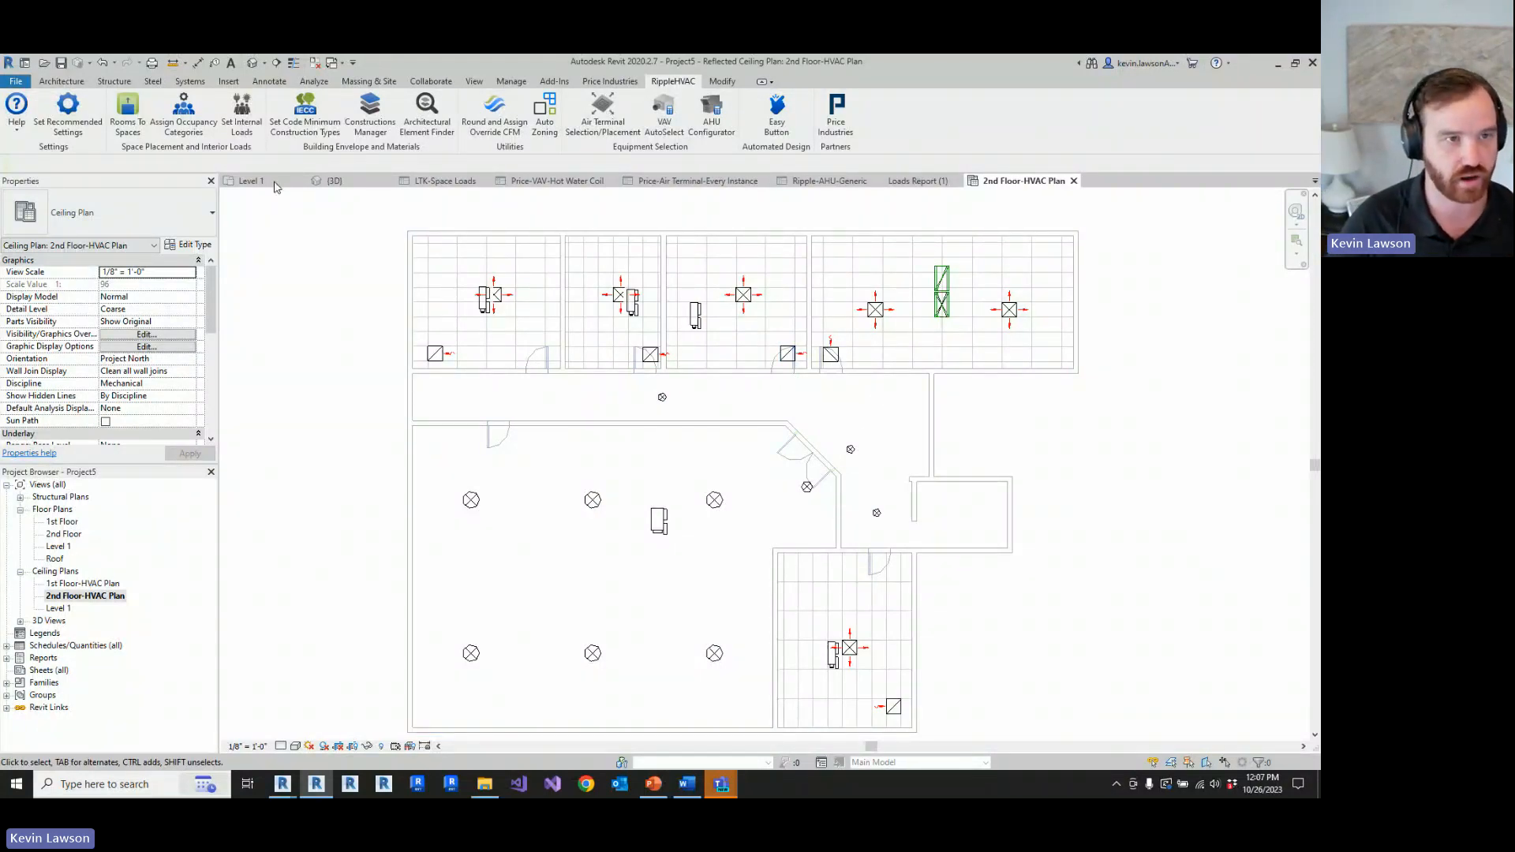
# Step: Open the Roof floor plan, inspect the air handling unit over the duct shaft and deselect it
pyautogui.doubleClick(55, 558)
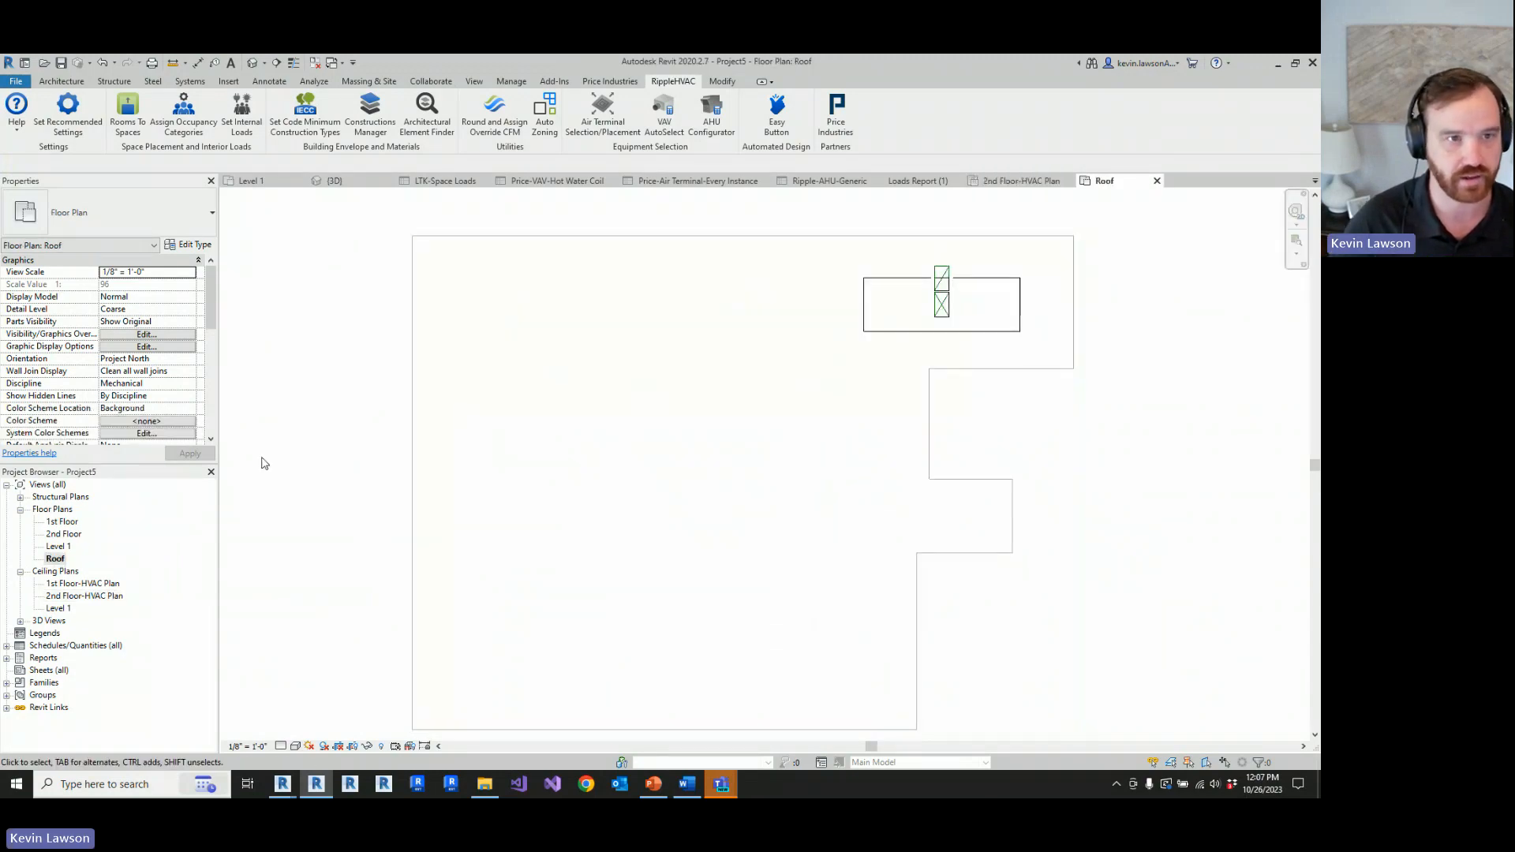
pyautogui.click(886, 331)
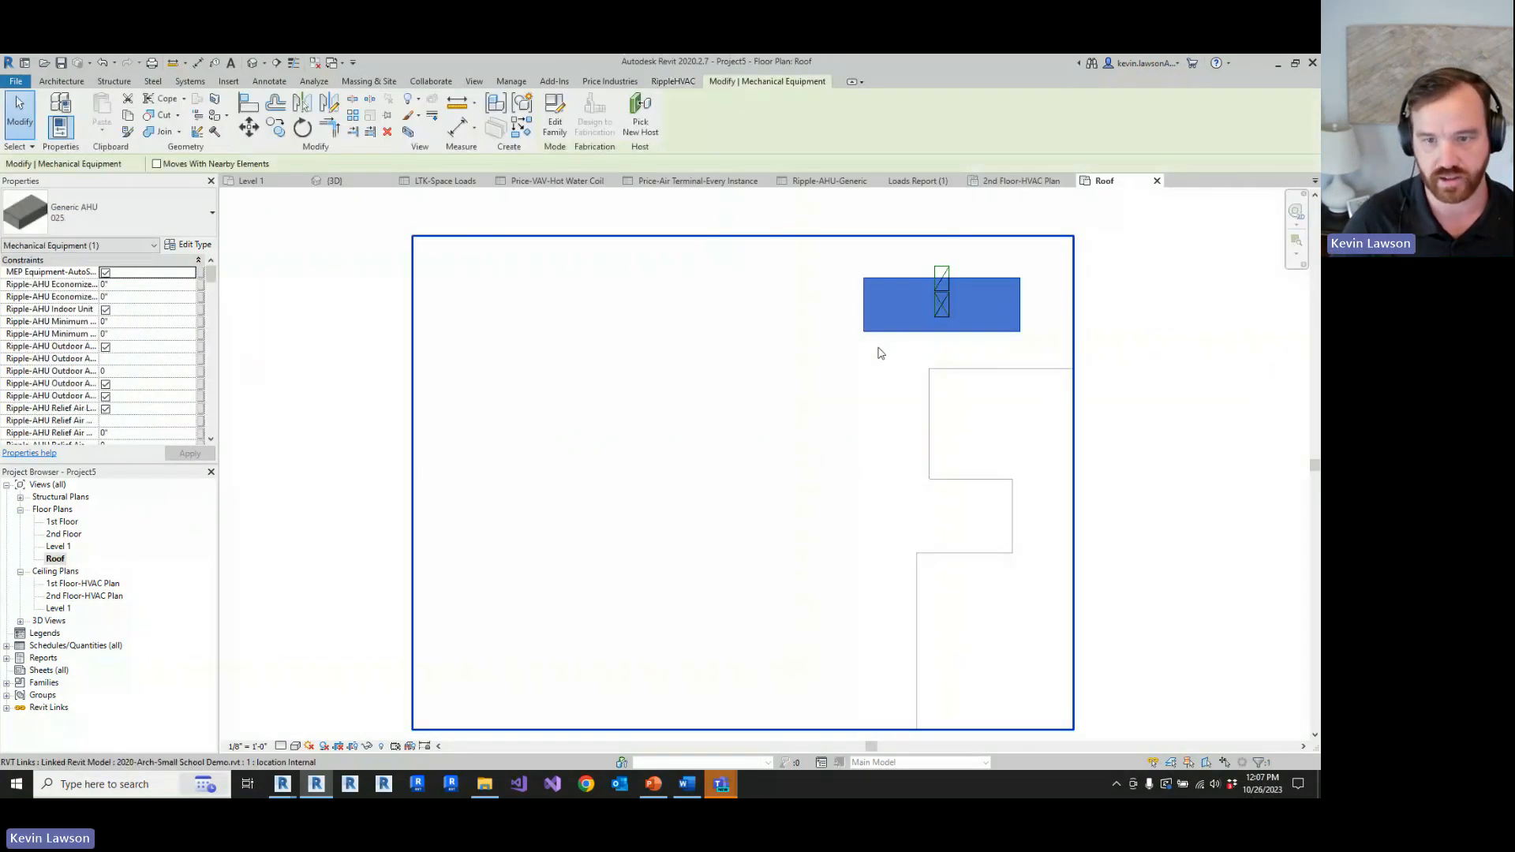
pyautogui.click(1083, 336)
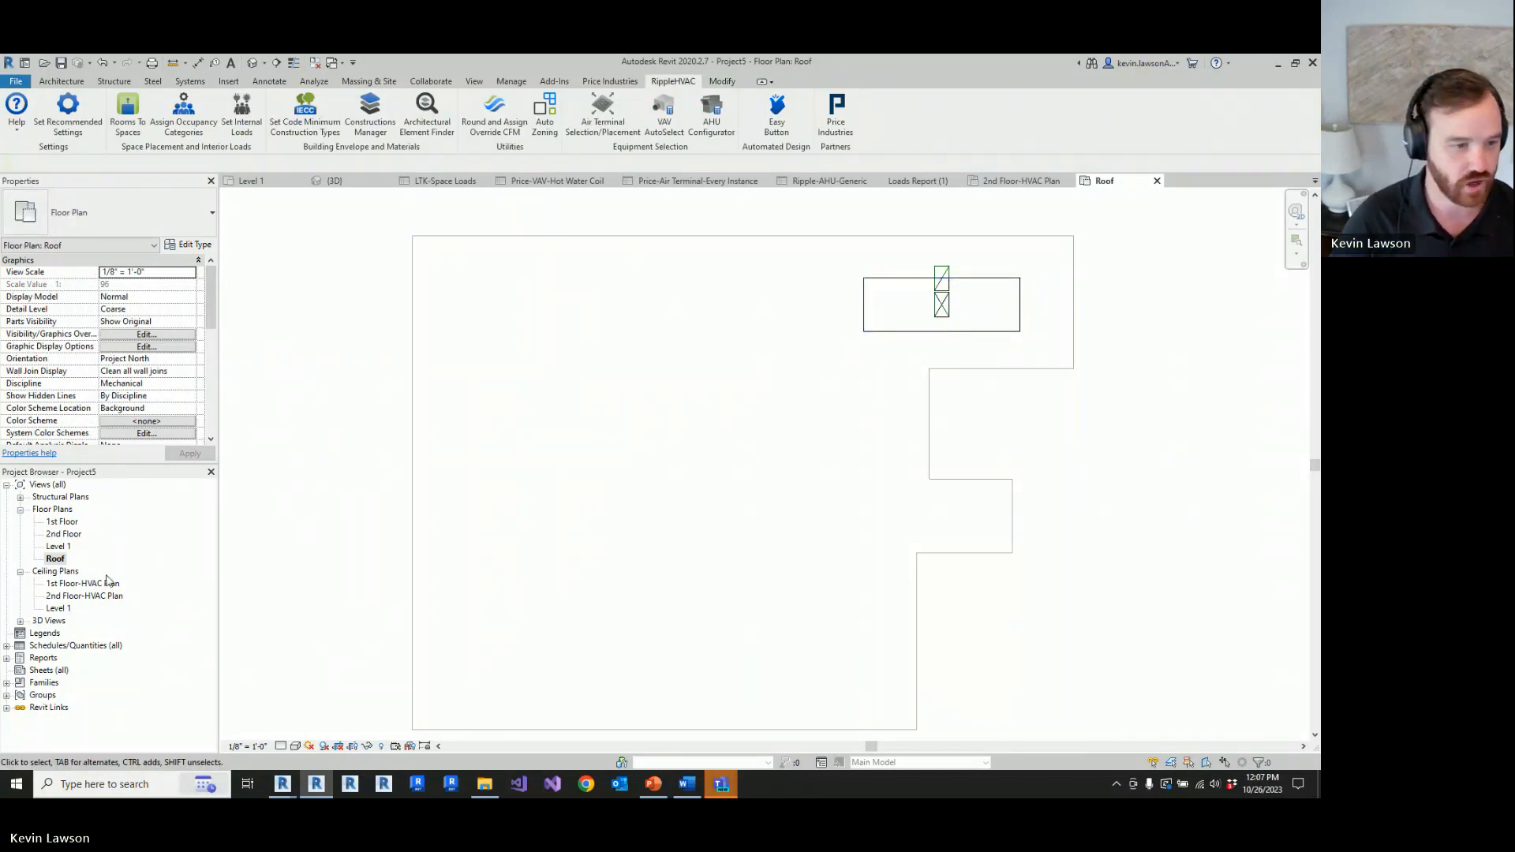
# Step: Open the Ripple-AHU-Generic schedule and examine the AHU-1 row's unit, airflow, return fan and prefilter data
pyautogui.click(6, 645)
pyautogui.scroll(-3, 91, 552)
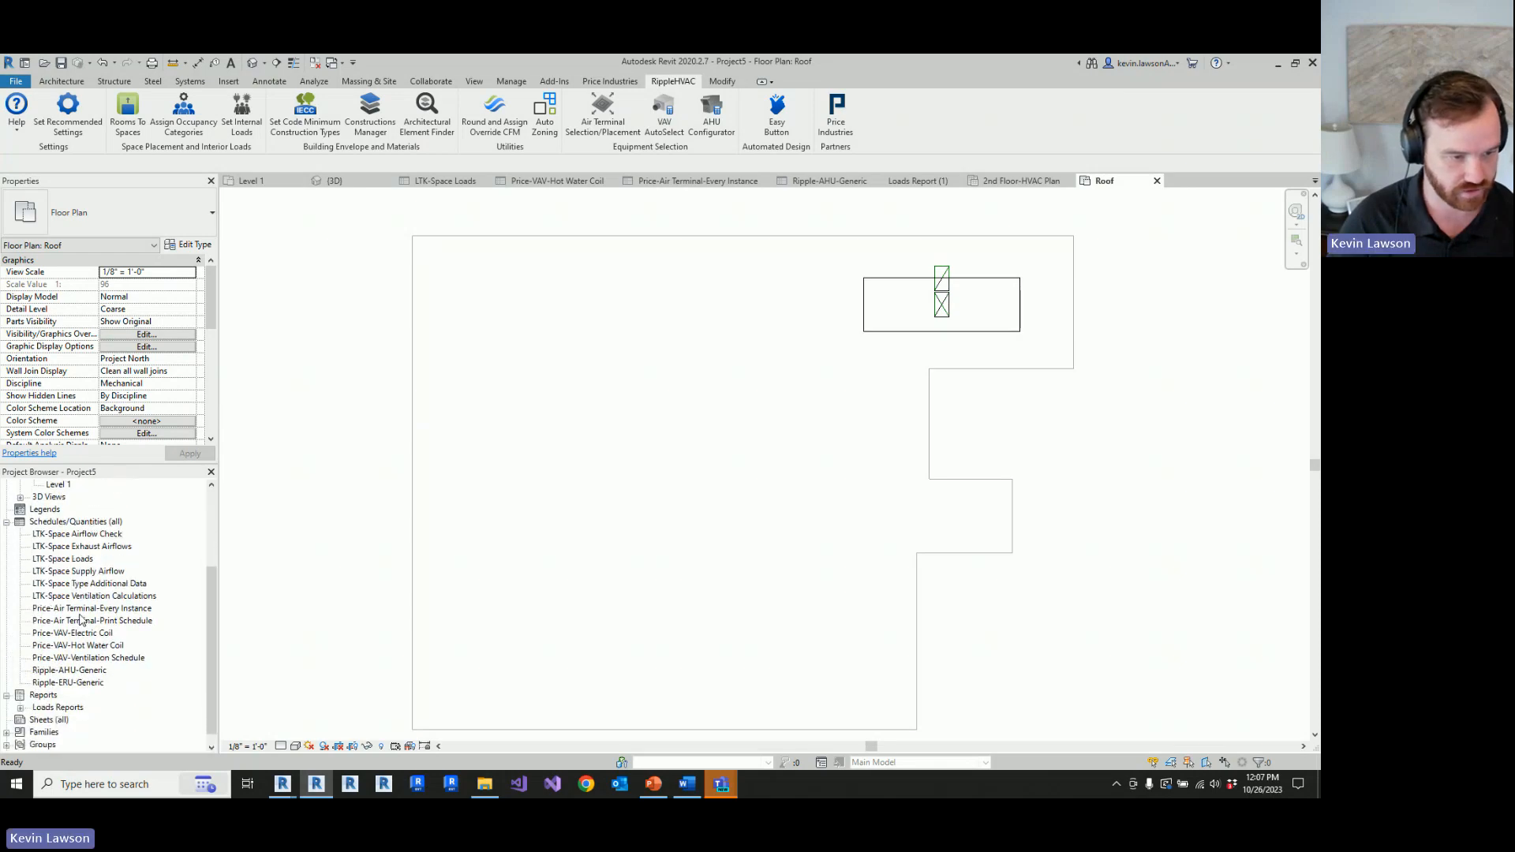
pyautogui.doubleClick(70, 670)
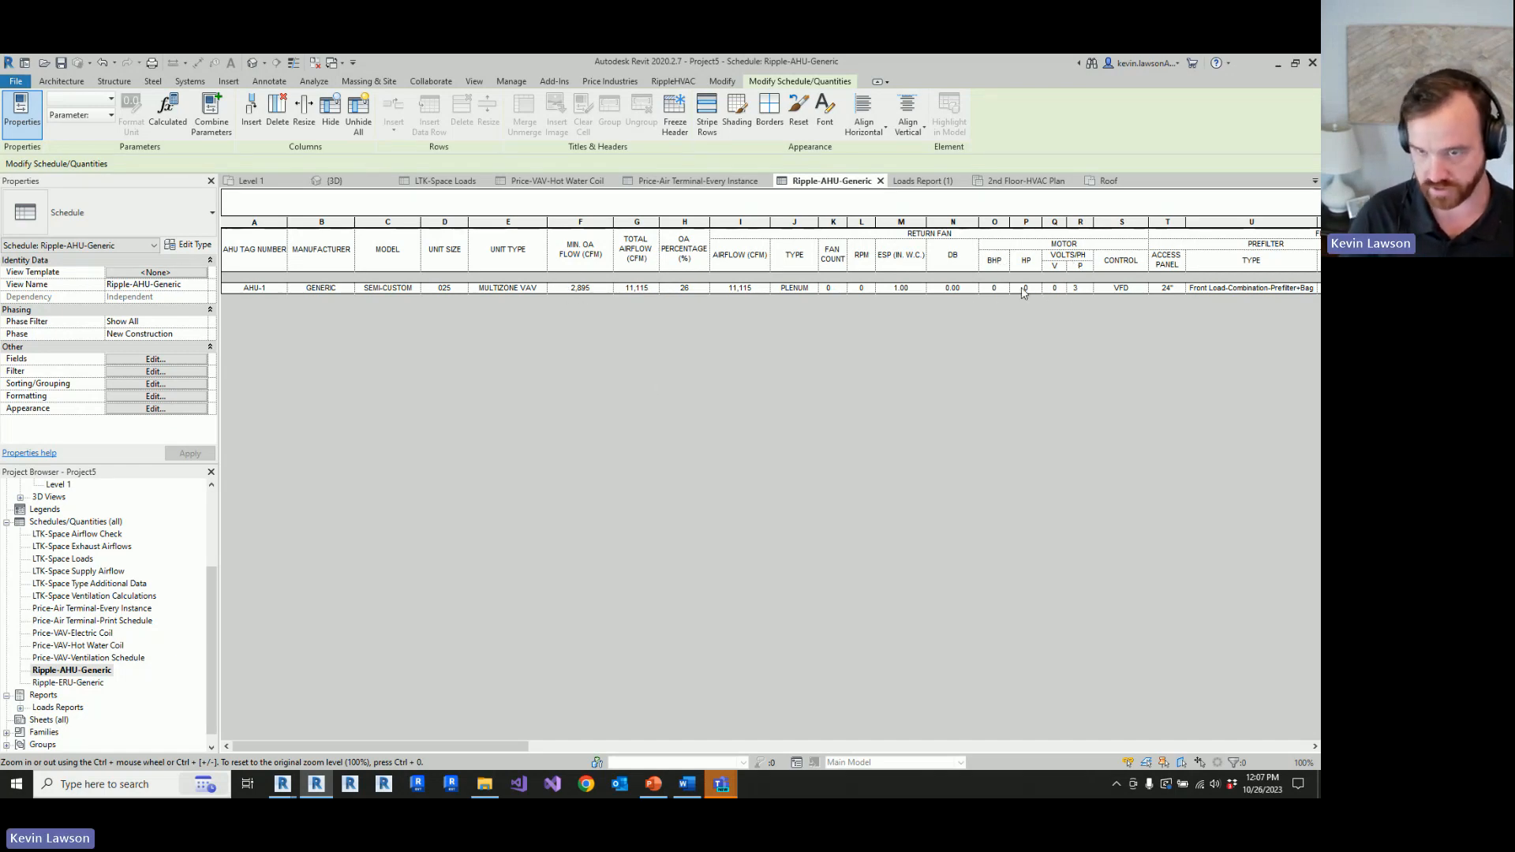
pyautogui.click(333, 289)
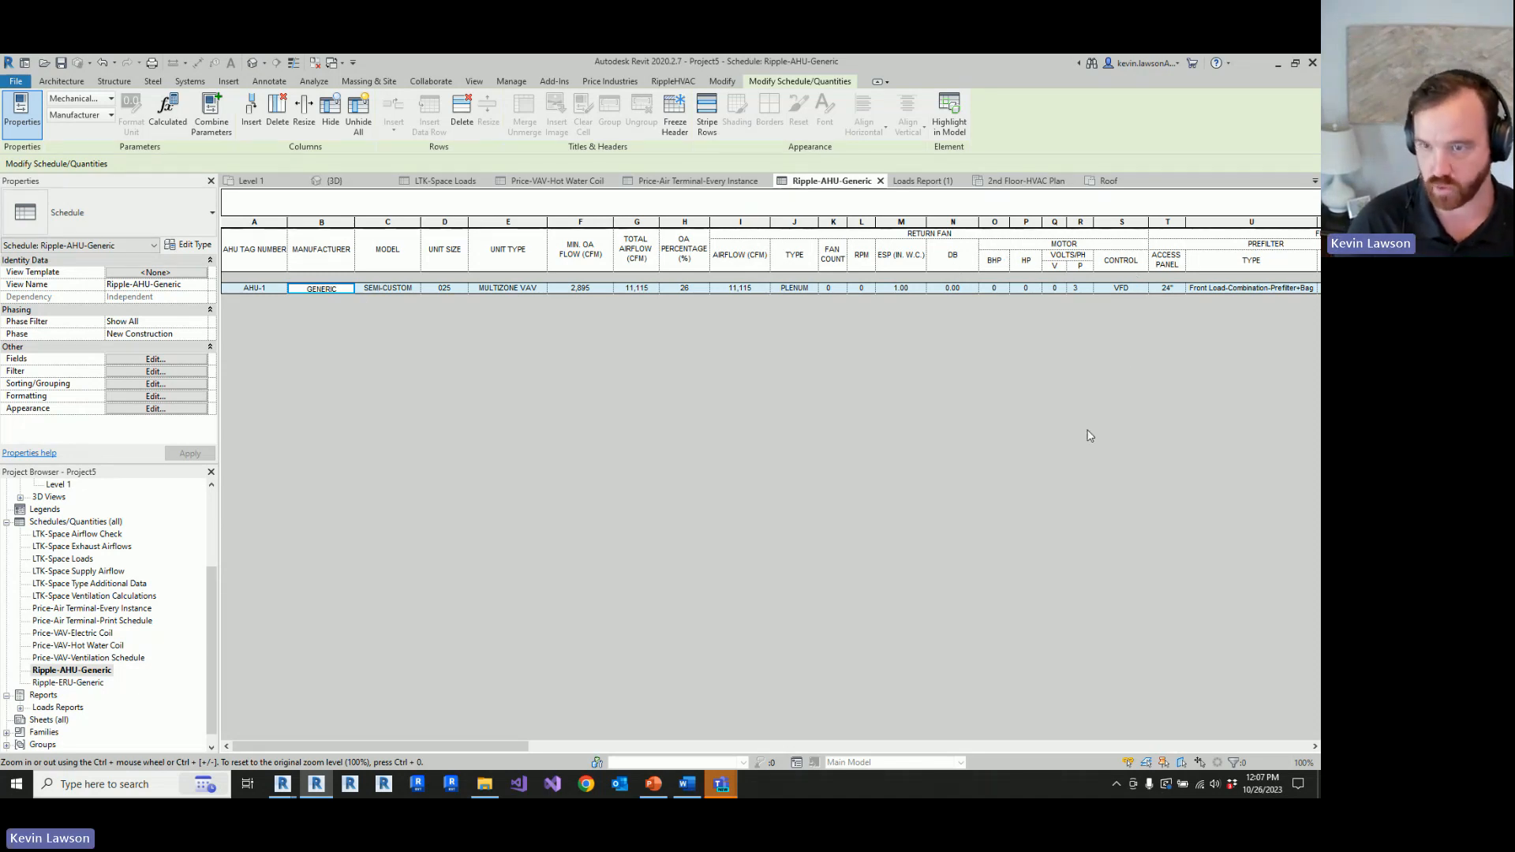
pyautogui.moveTo(514, 747); pyautogui.dragTo(478, 729)
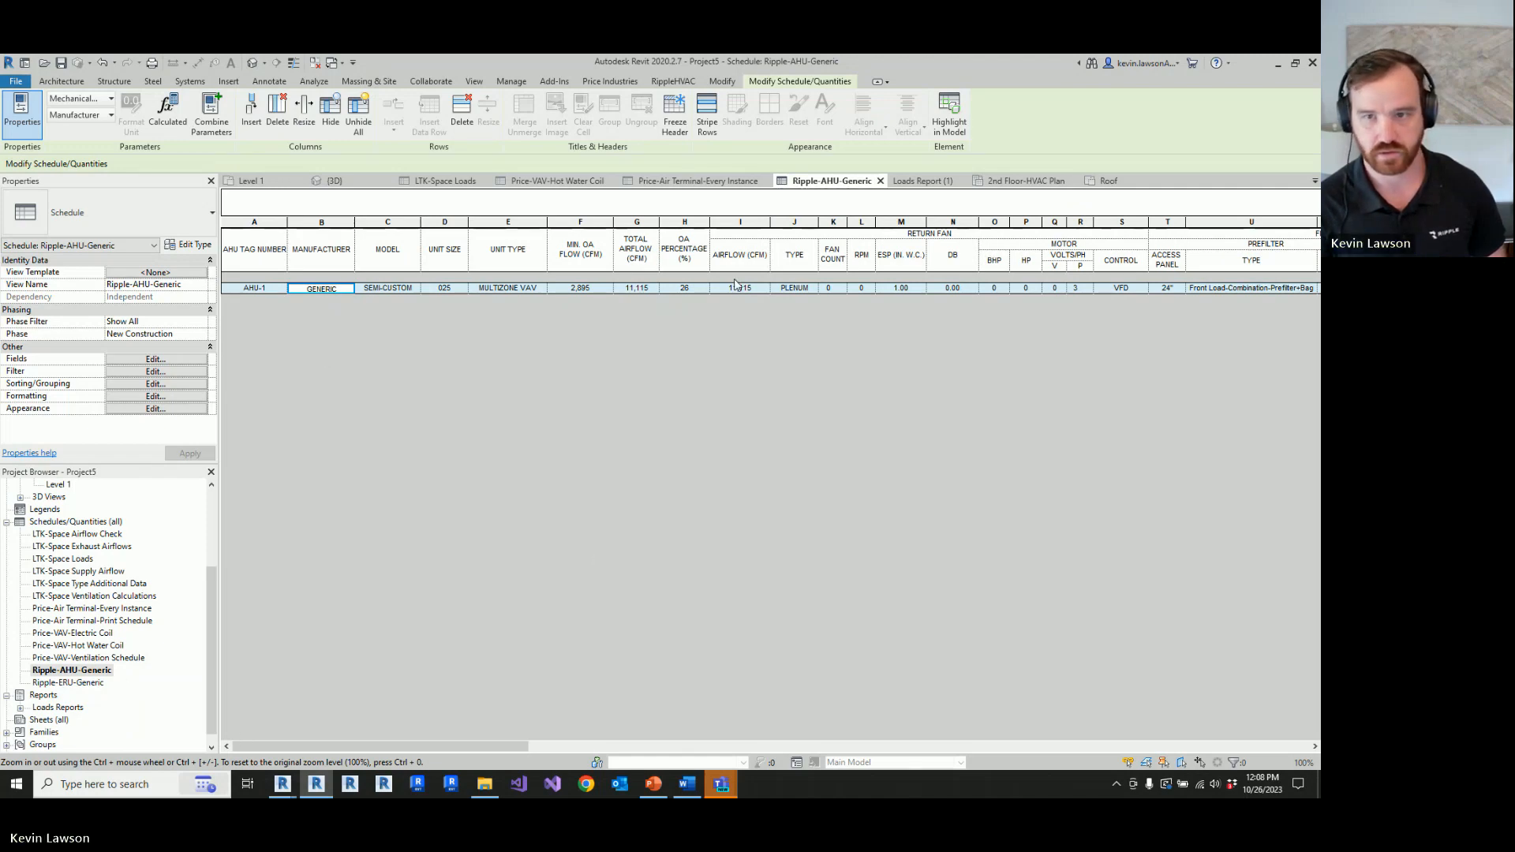
# Step: Select the air handling unit in the Roof plan and inspect its placement on the building in the default 3D view
pyautogui.click(1121, 184)
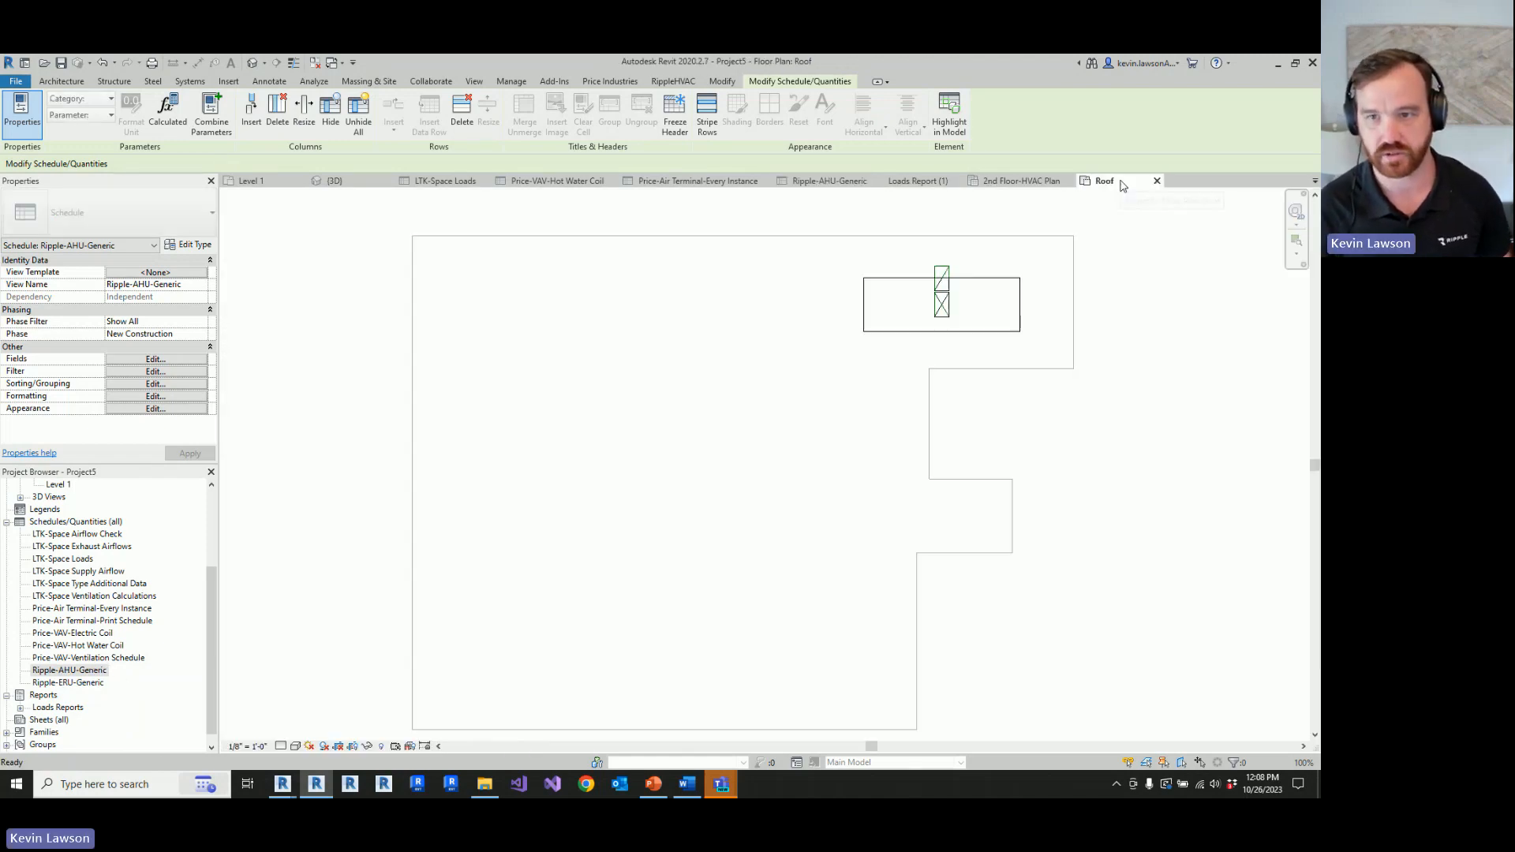
pyautogui.click(991, 289)
pyautogui.click(252, 62)
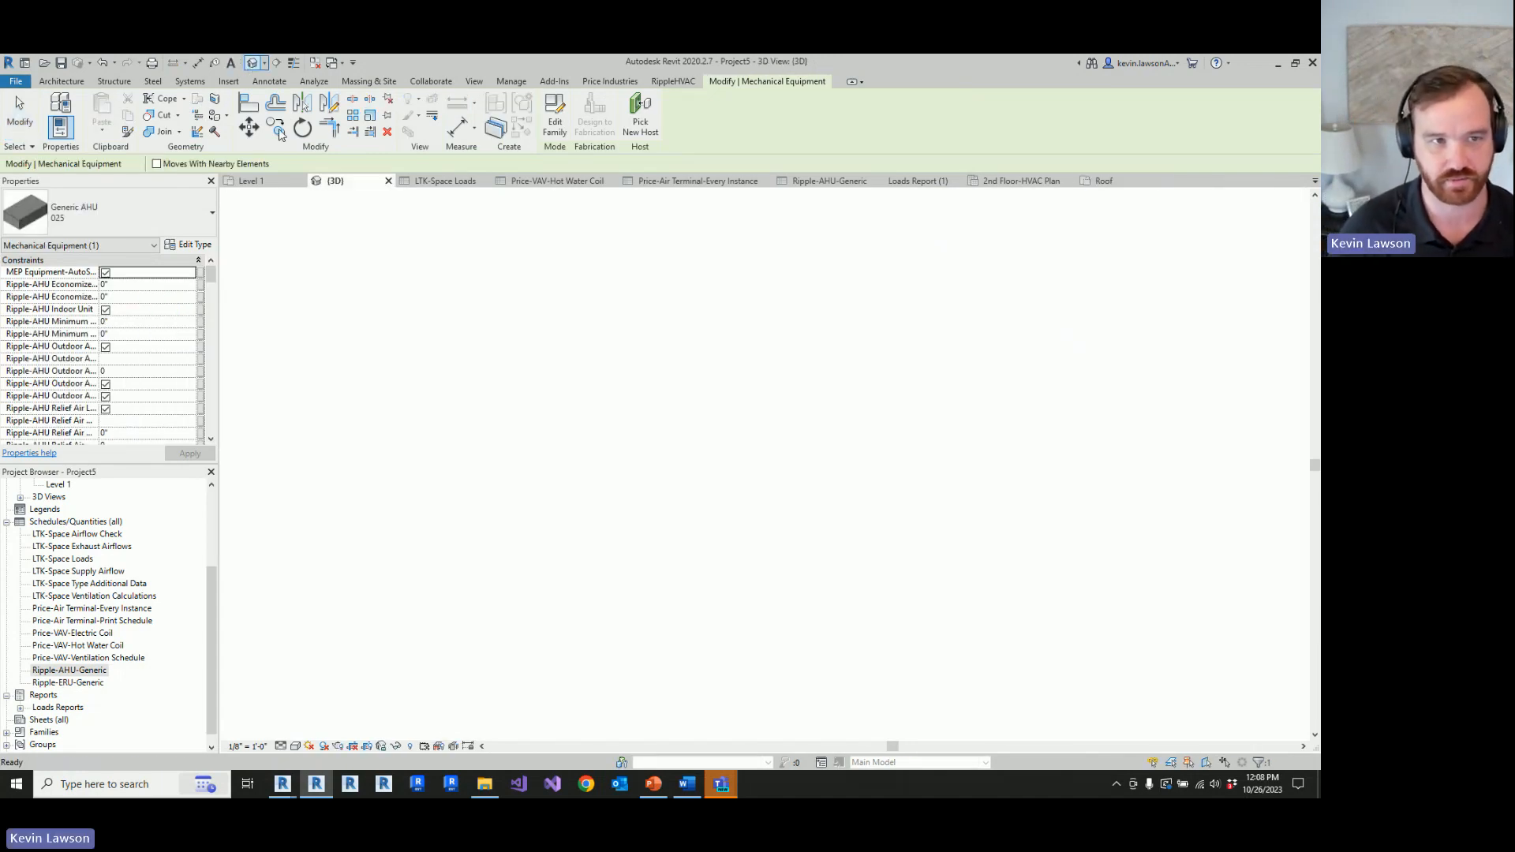
pyautogui.click(548, 382)
pyautogui.scroll(1, 893, 444)
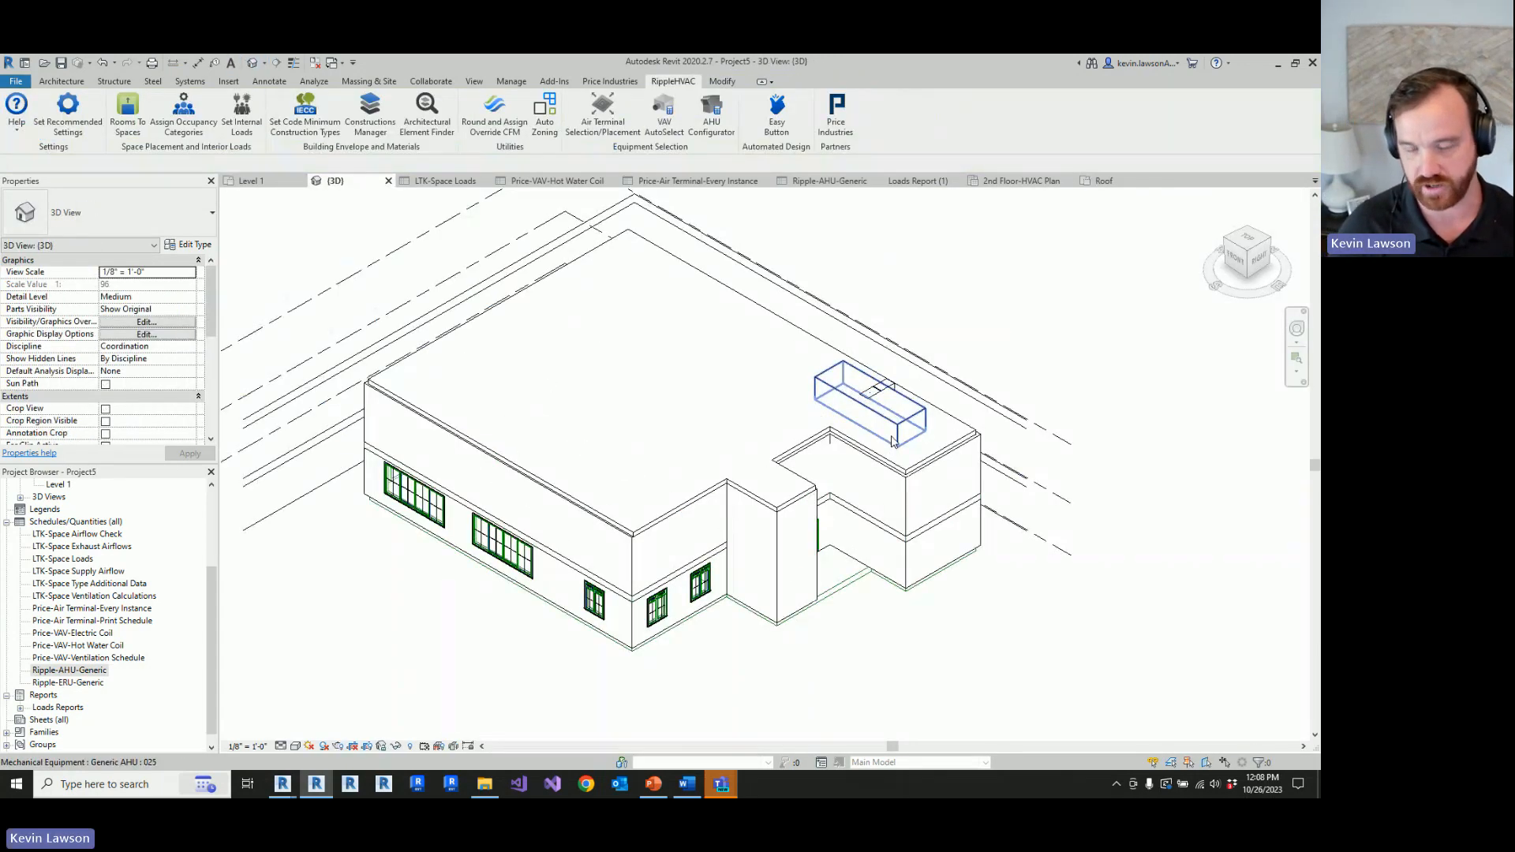
pyautogui.scroll(1, 893, 442)
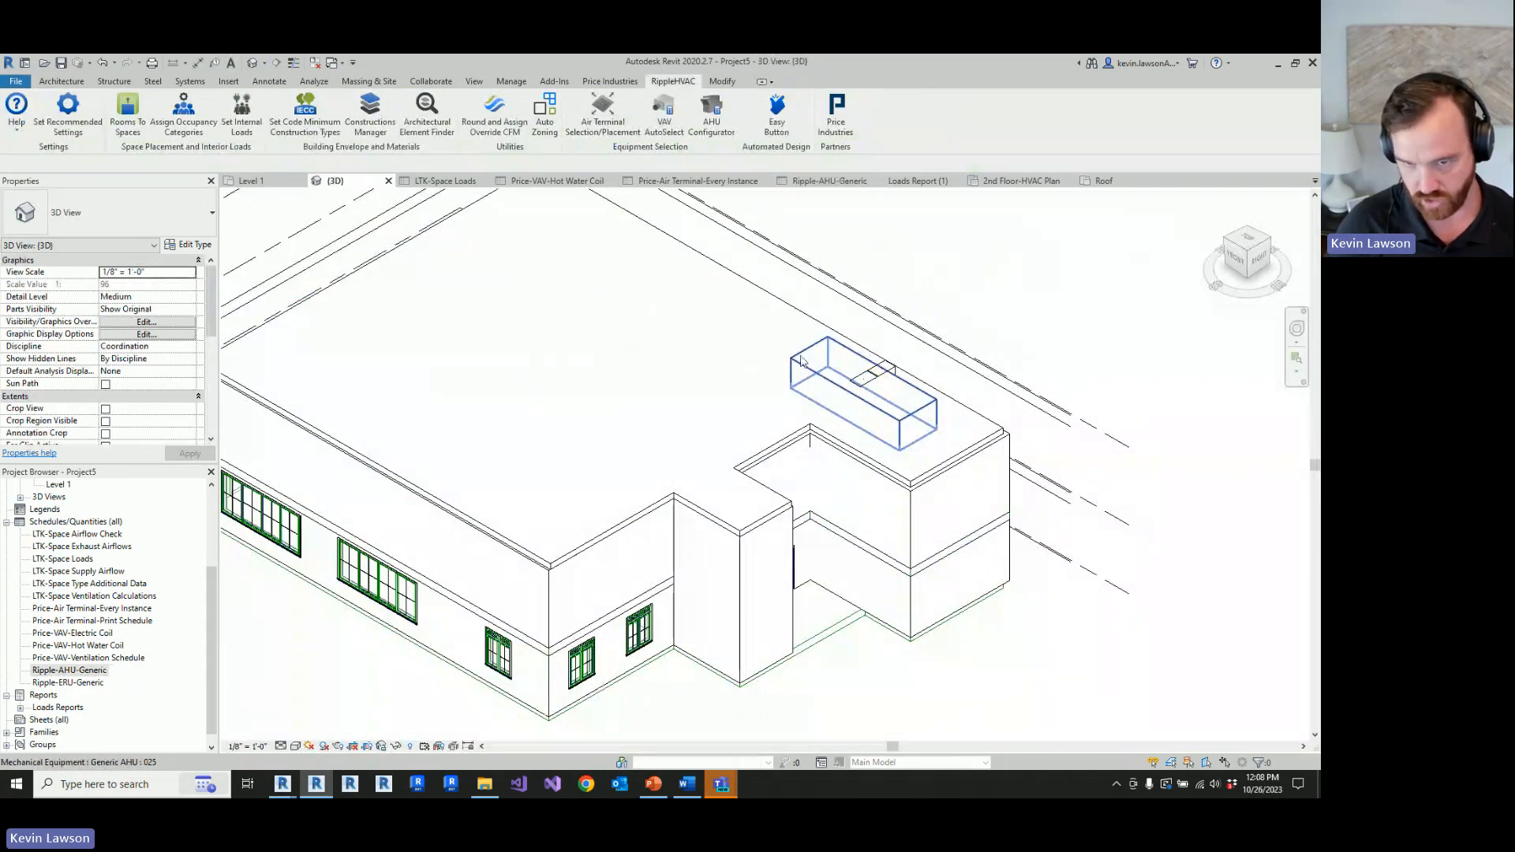
# Step: Move the air handling unit in the Roof plan away from the duct shaft to the left-central area of the roof and deselect it
pyautogui.click(1105, 181)
pyautogui.click(897, 329)
pyautogui.moveTo(897, 329); pyautogui.dragTo(565, 506)
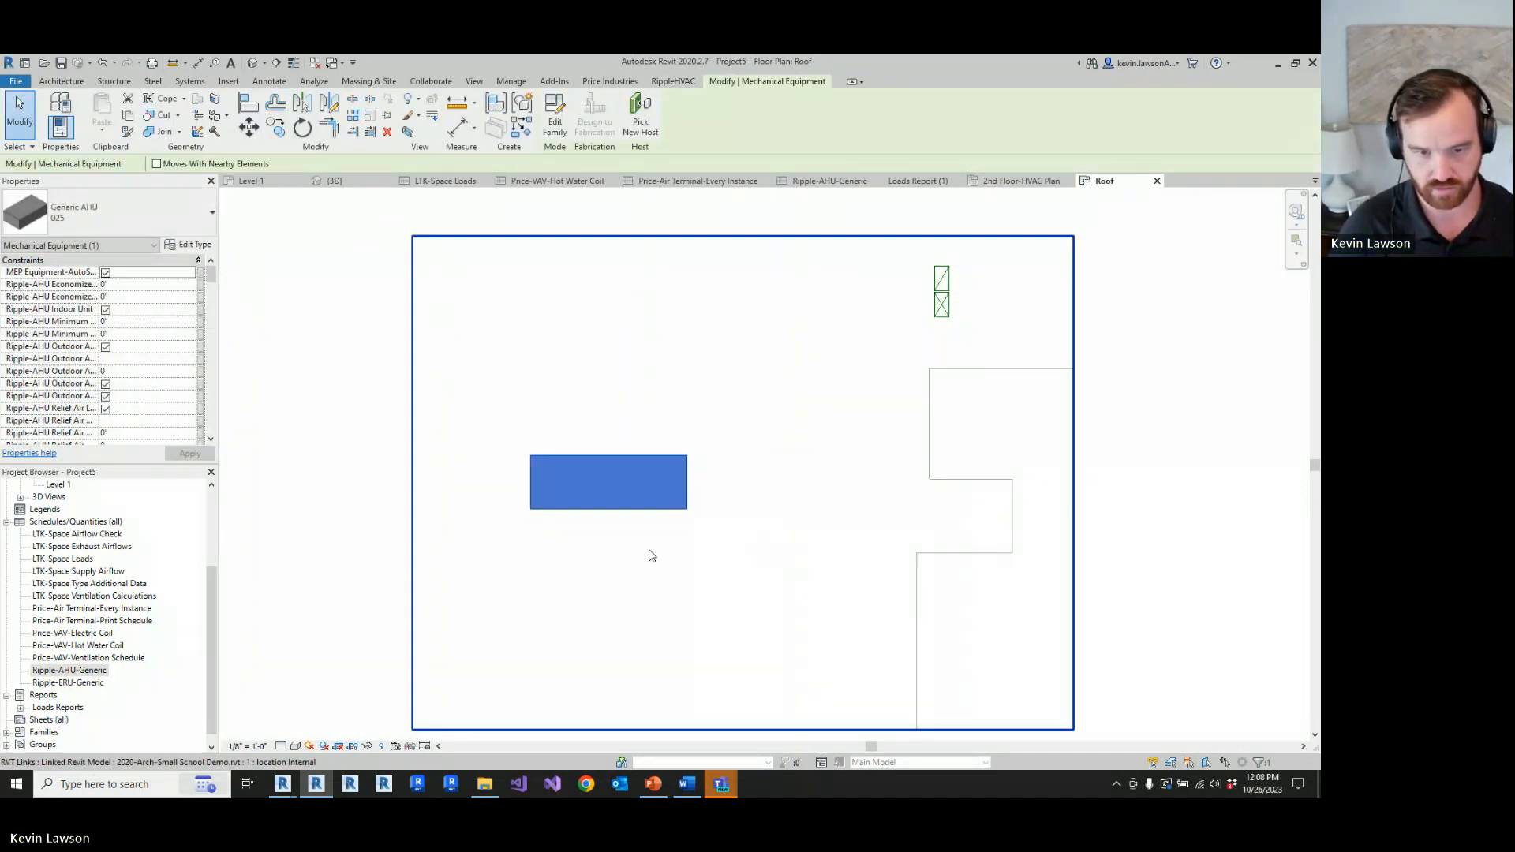
pyautogui.scroll(-2, 650, 551)
pyautogui.click(1058, 446)
# Step: Move the two vertical ducts on the roof together to just right of the relocated air handling unit
pyautogui.scroll(2, 650, 470)
pyautogui.scroll(-2, 886, 341)
pyautogui.scroll(2, 963, 253)
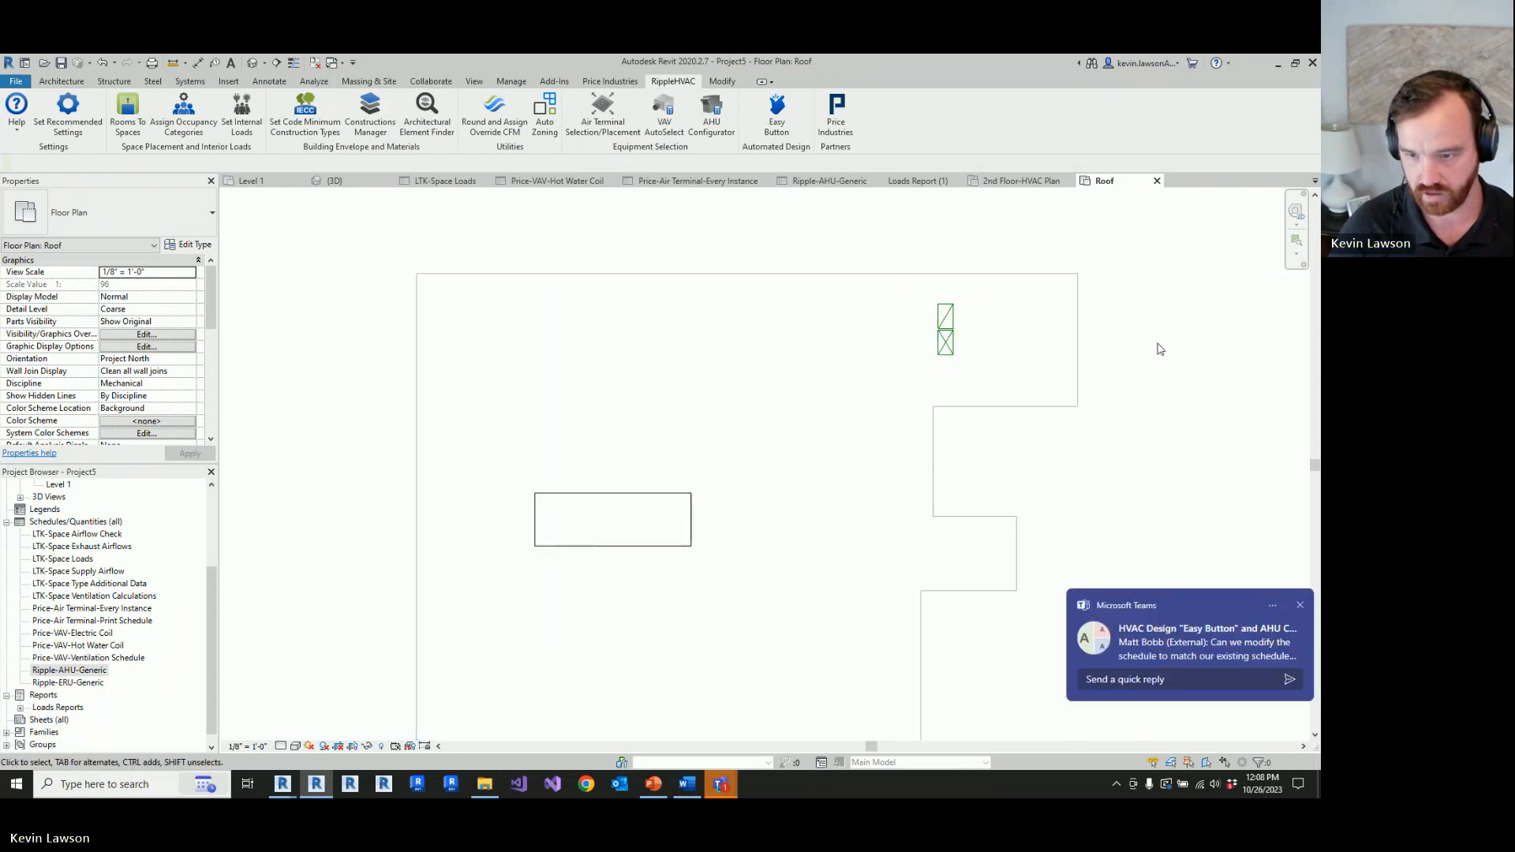
pyautogui.moveTo(886, 254); pyautogui.dragTo(1009, 387)
pyautogui.moveTo(945, 347); pyautogui.dragTo(734, 538)
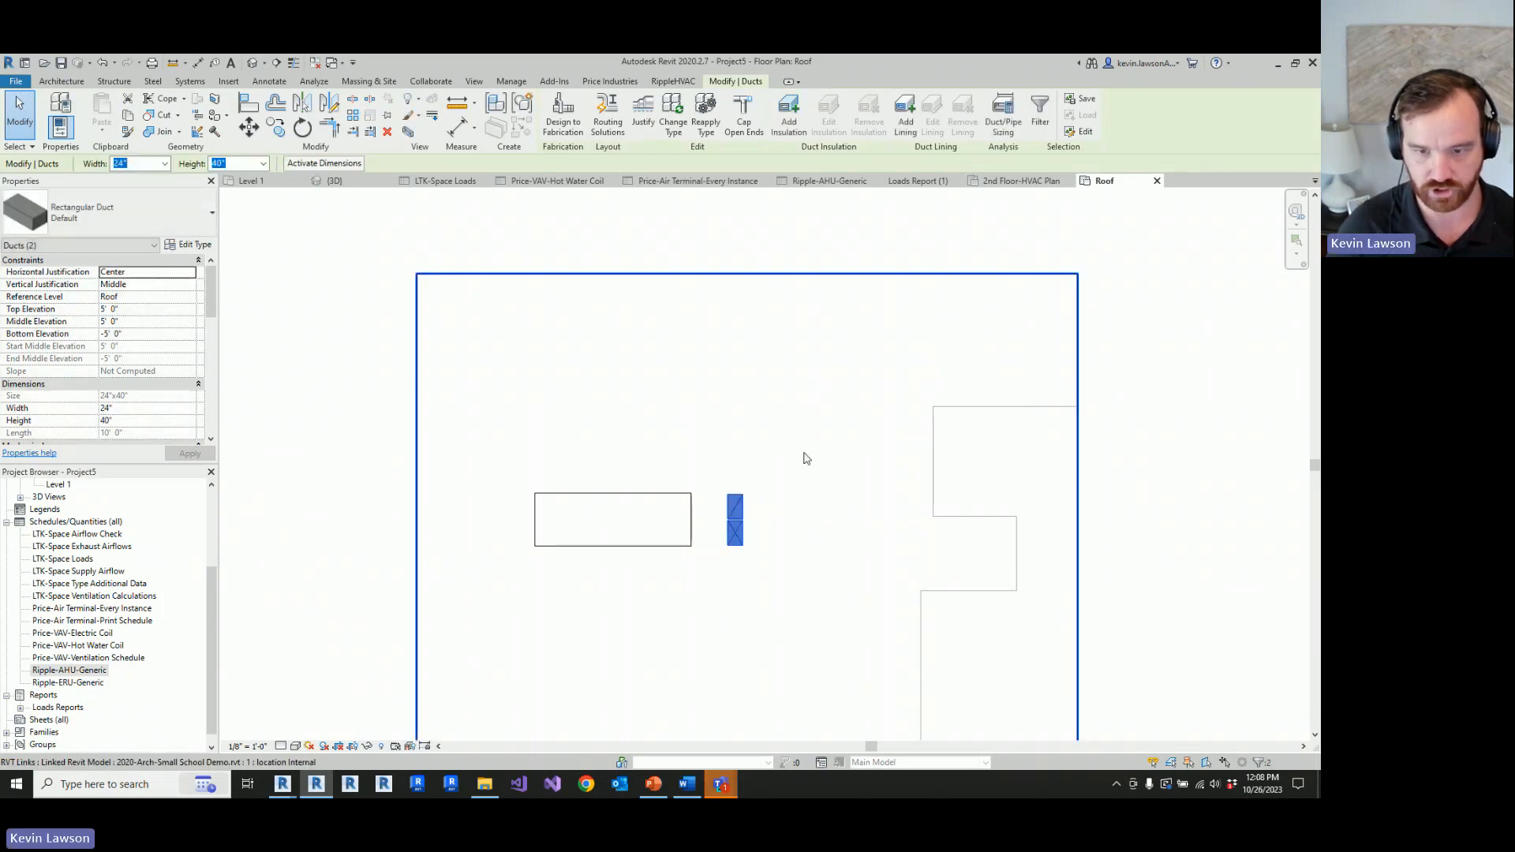
# Step: Open the 2nd Floor-HVAC Plan and move the two remaining shaft ducts from the upper classroom onto the relocated roof ducts in the large room
pyautogui.scroll(4, 107, 565)
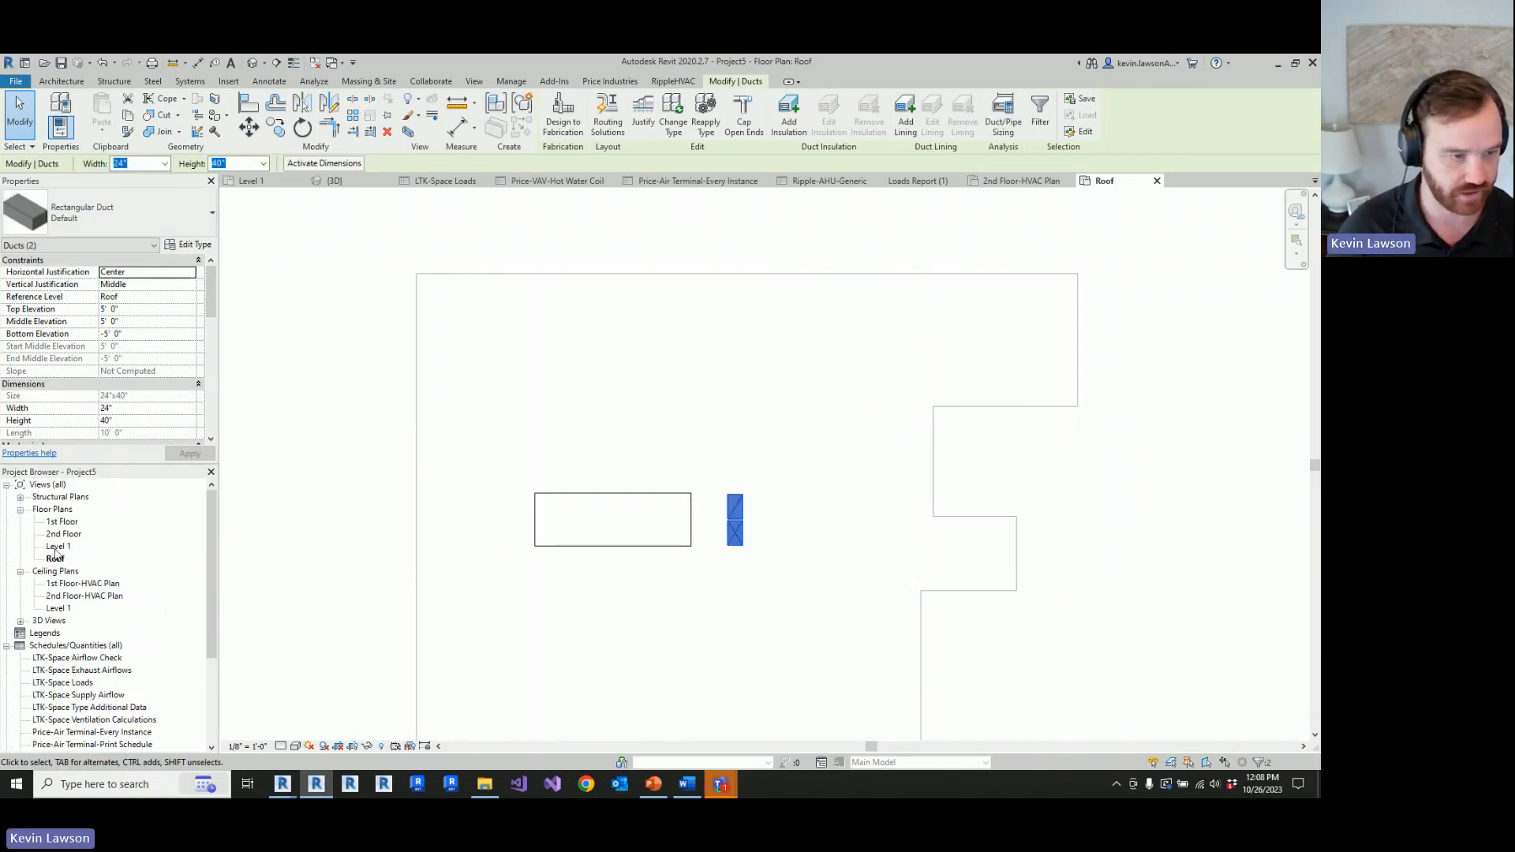
pyautogui.doubleClick(79, 596)
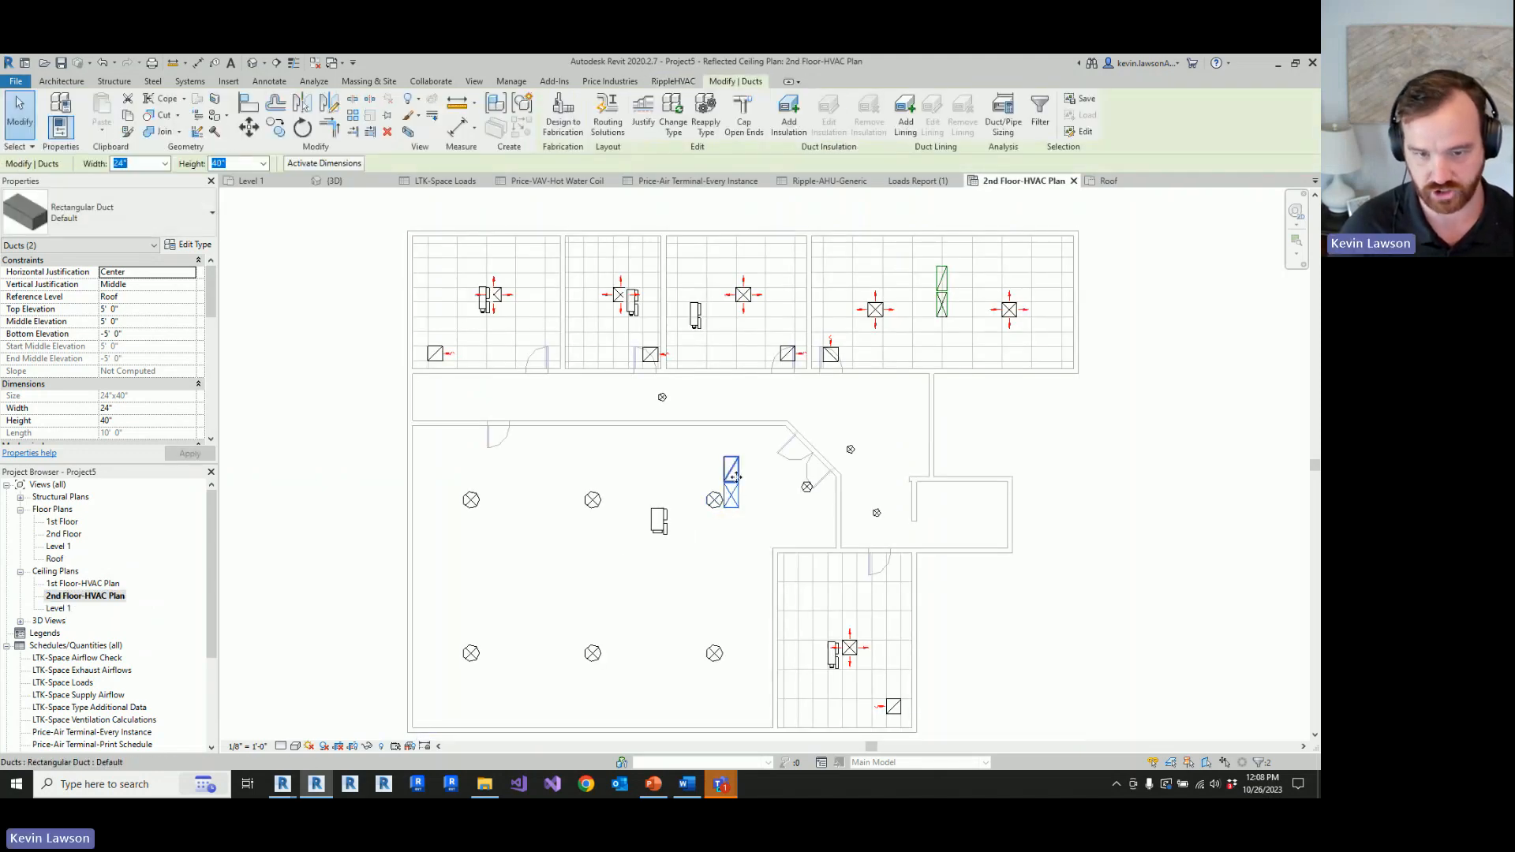
pyautogui.click(1189, 337)
pyautogui.click(942, 308)
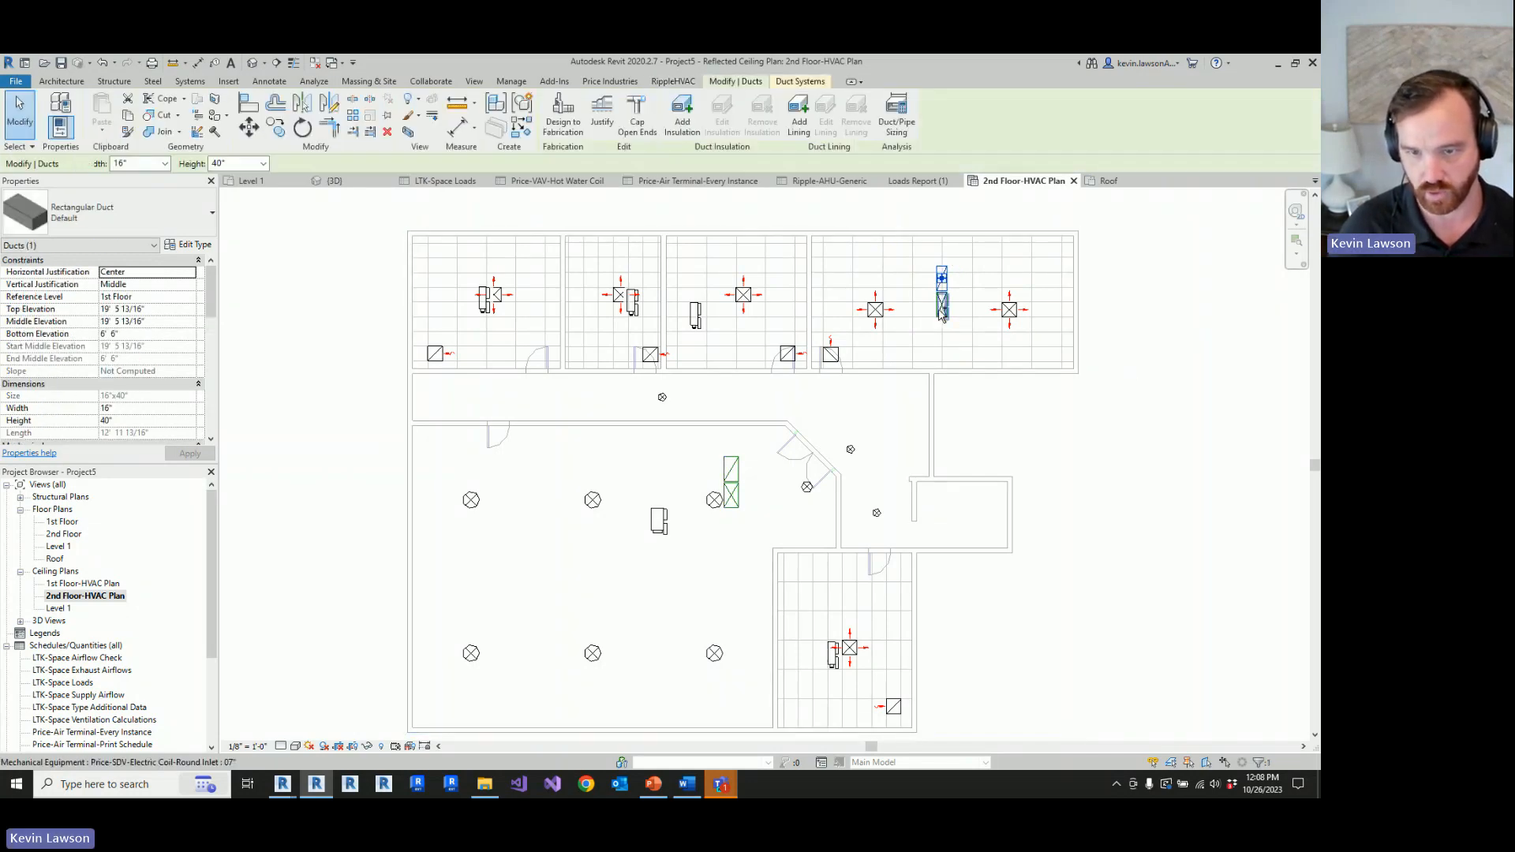
pyautogui.click(1133, 324)
pyautogui.click(951, 289)
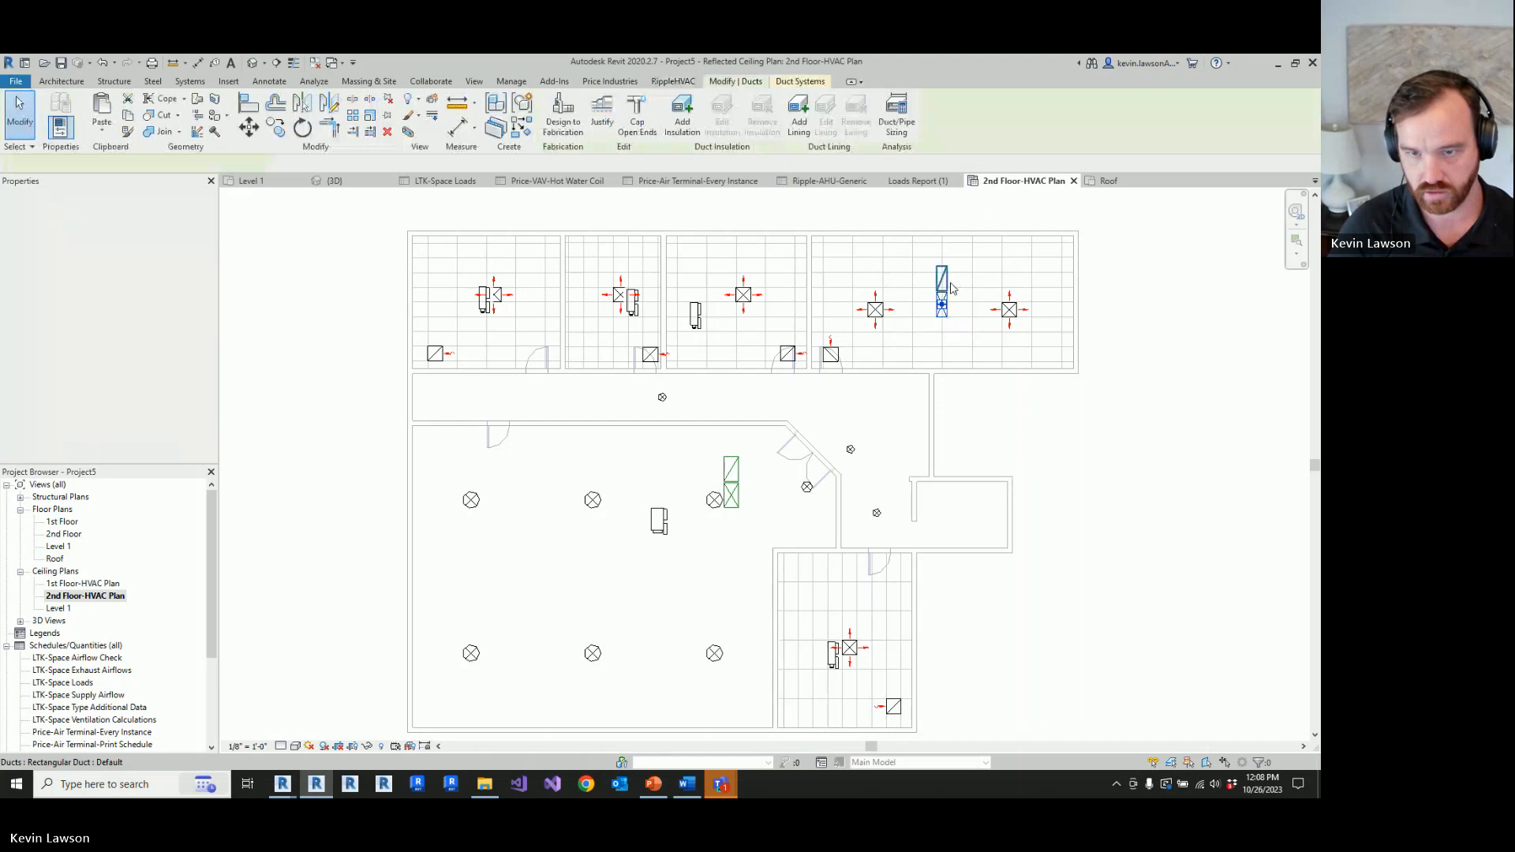
pyautogui.moveTo(951, 288); pyautogui.dragTo(736, 474)
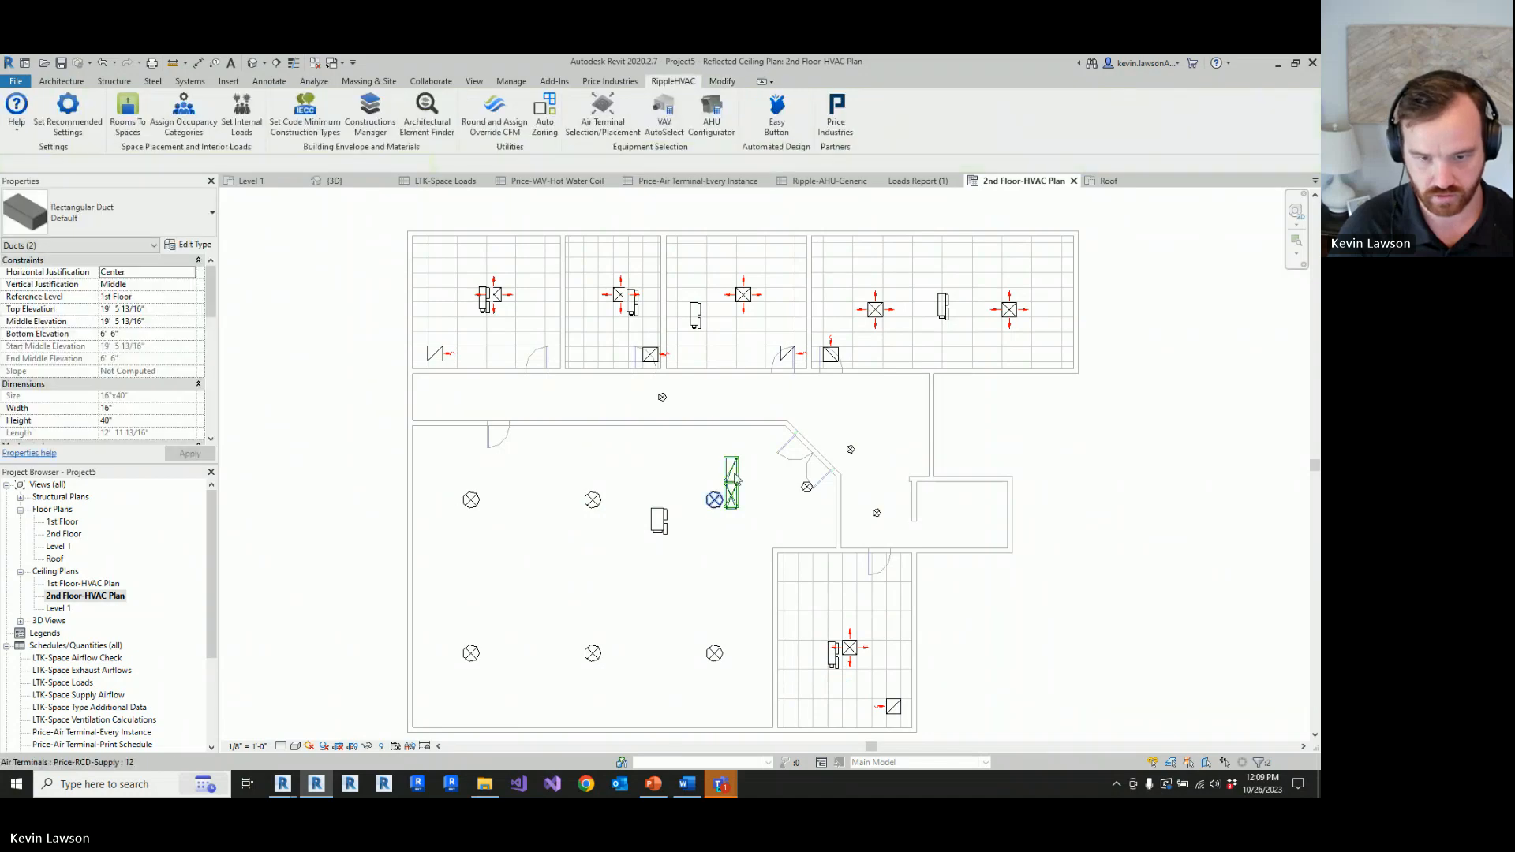
# Step: Rotate all four overlapping shaft ducts in the large room a quarter turn clockwise so they lie side by side horizontally
pyautogui.press('Escape')
pyautogui.scroll(3, 734, 465)
pyautogui.moveTo(696, 416); pyautogui.dragTo(754, 527)
pyautogui.click(302, 127)
pyautogui.click(593, 474)
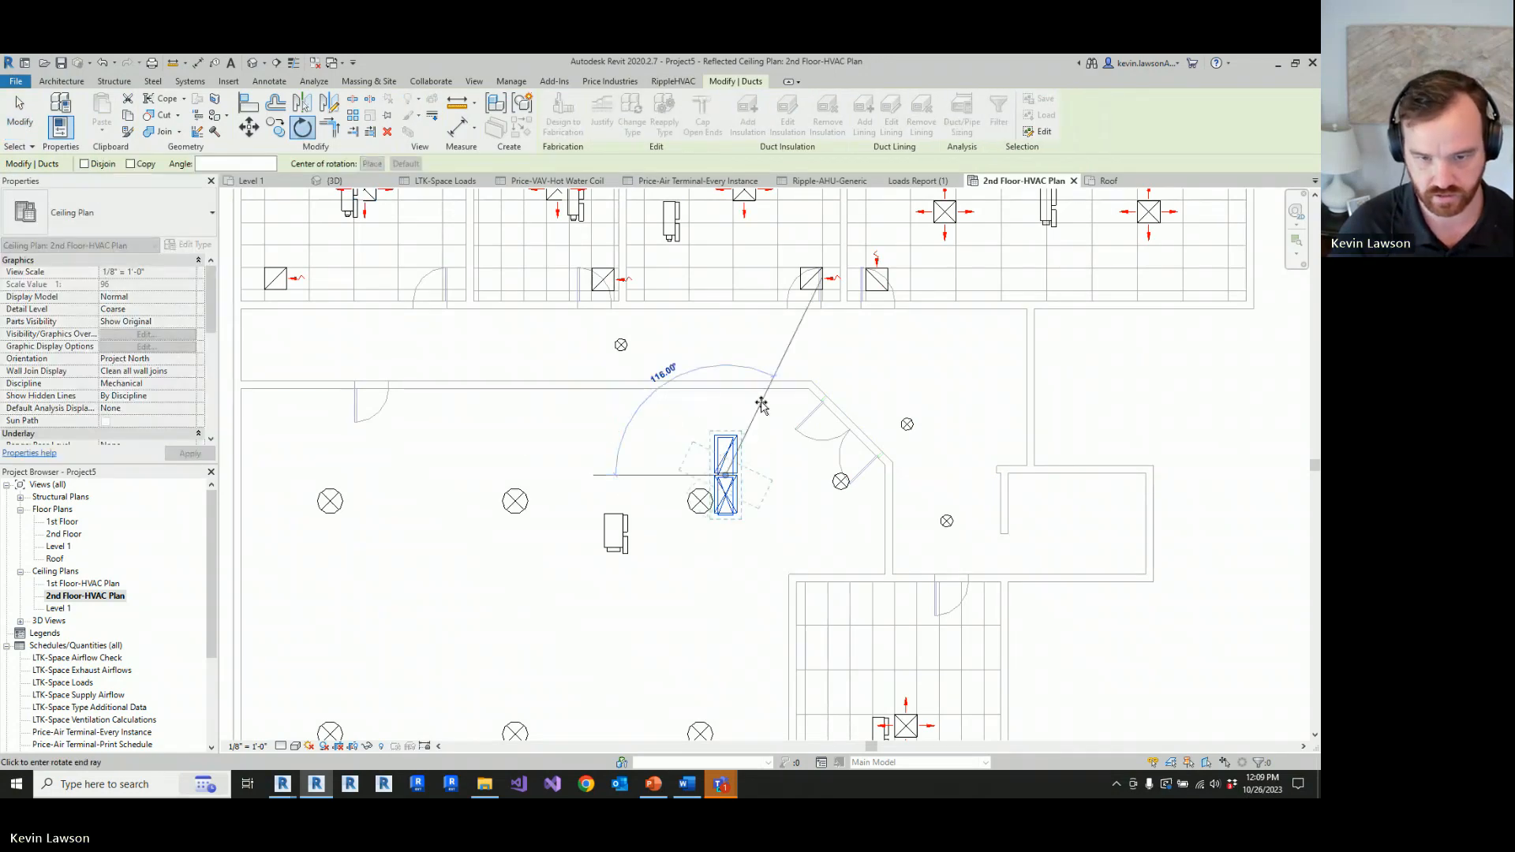
pyautogui.click(724, 397)
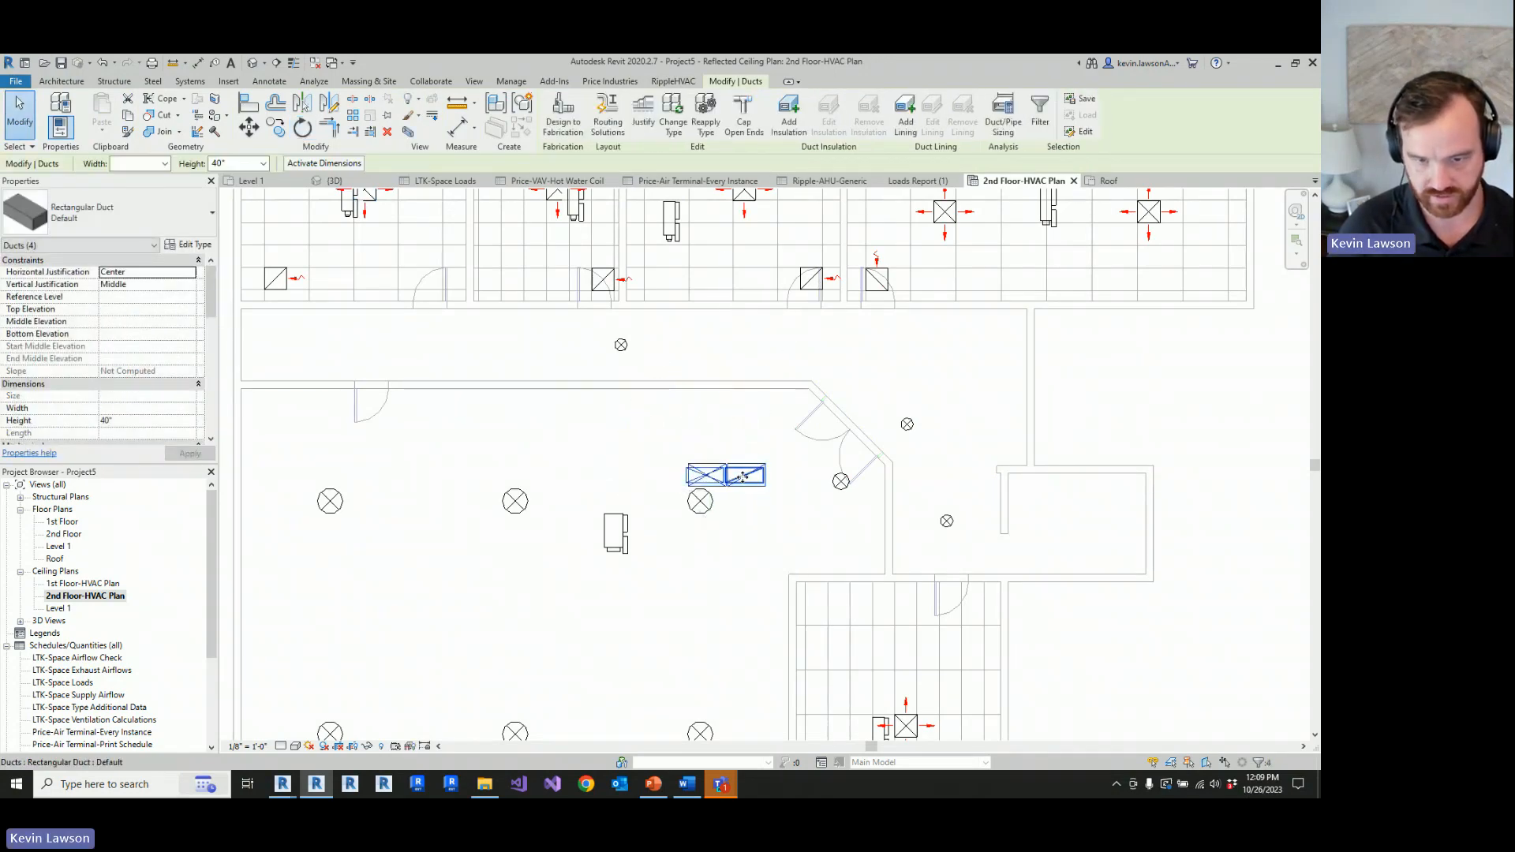
# Step: Move the rotated shaft ducts into the large room's corner below the angled double door and clear the selection
pyautogui.moveTo(751, 485); pyautogui.dragTo(861, 572)
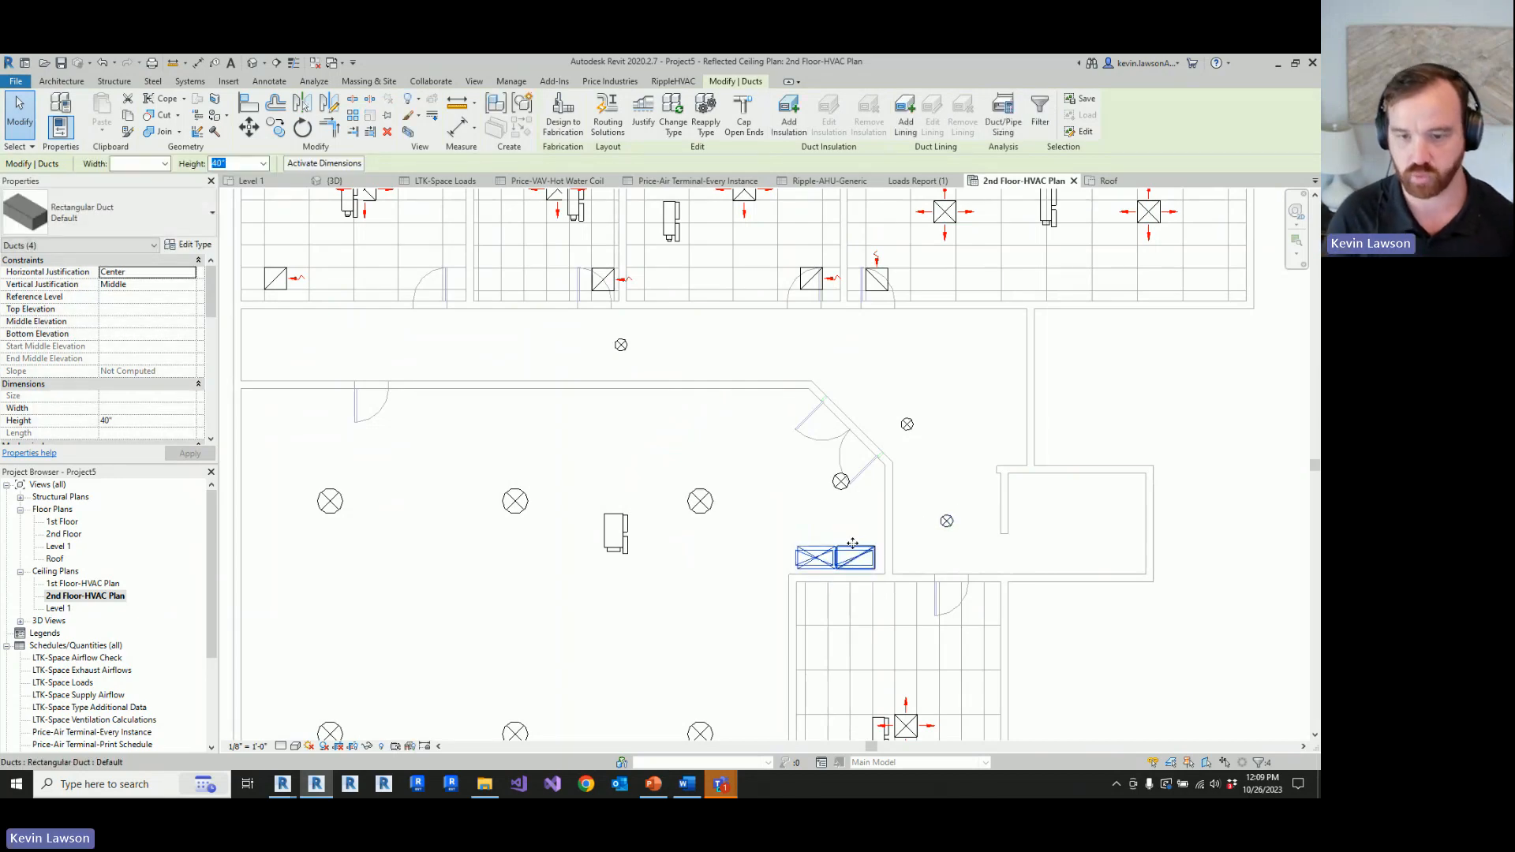
pyautogui.click(1262, 382)
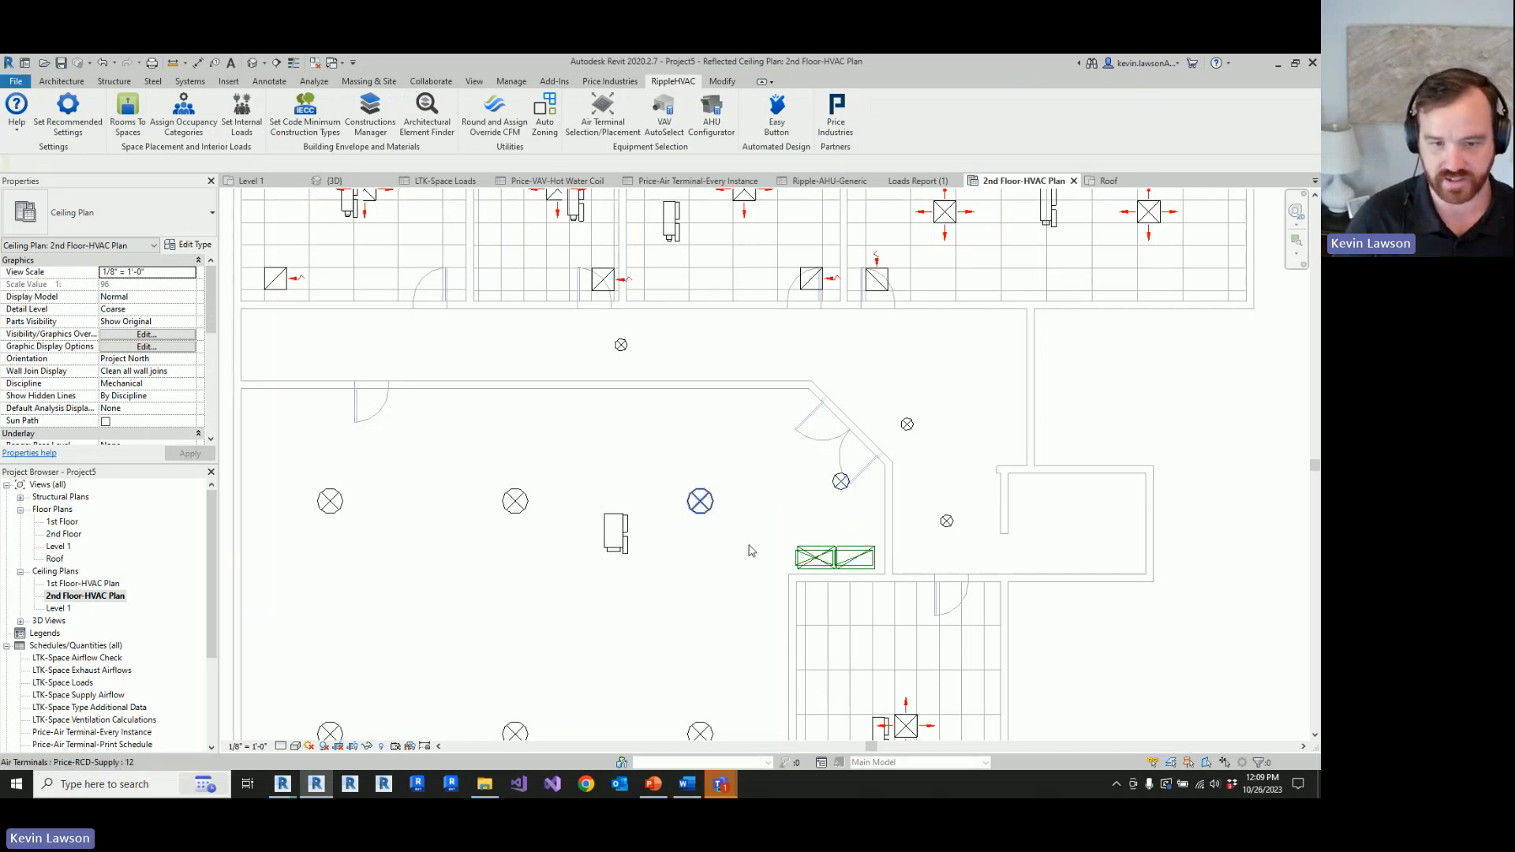
pyautogui.scroll(-1, 767, 532)
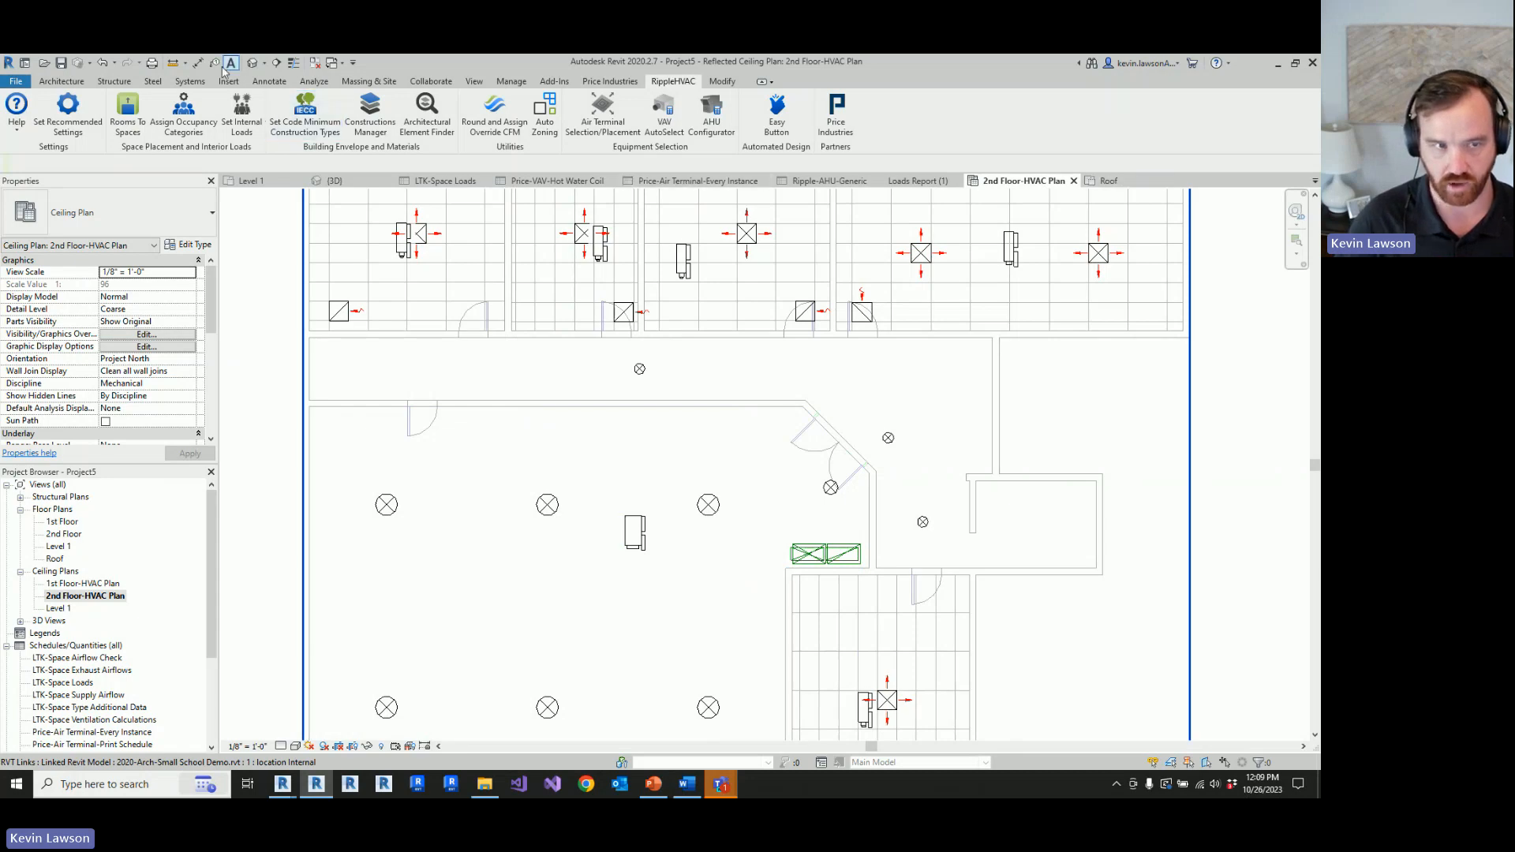
# Step: Check the moved air handling unit and ducts in 3D, and inspect the duct shaft corner in the 2nd Floor-HVAC Plan
pyautogui.click(333, 180)
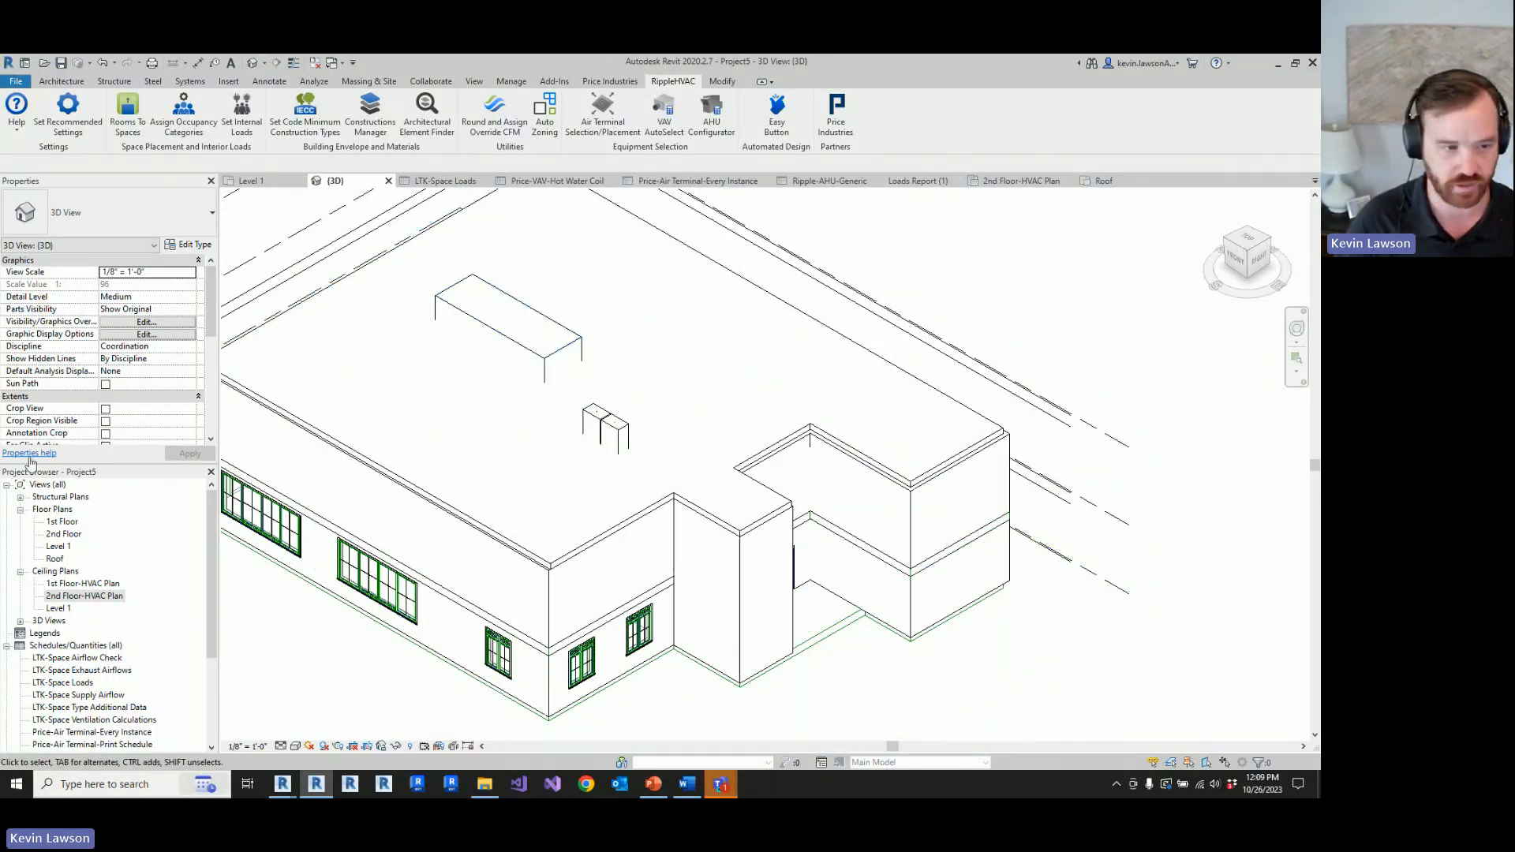
pyautogui.doubleClick(84, 596)
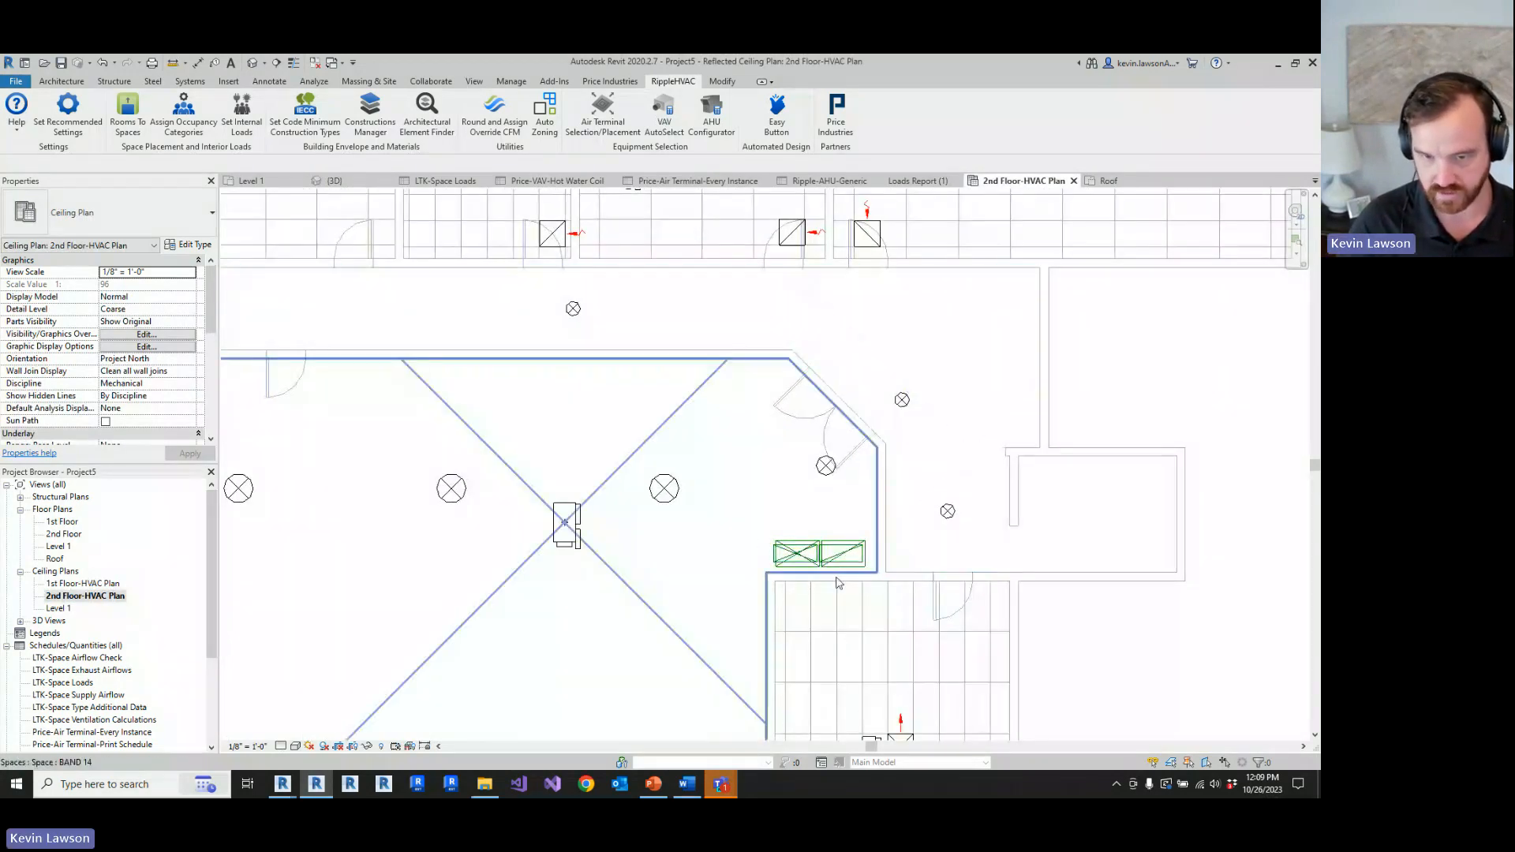
pyautogui.scroll(2, 843, 574)
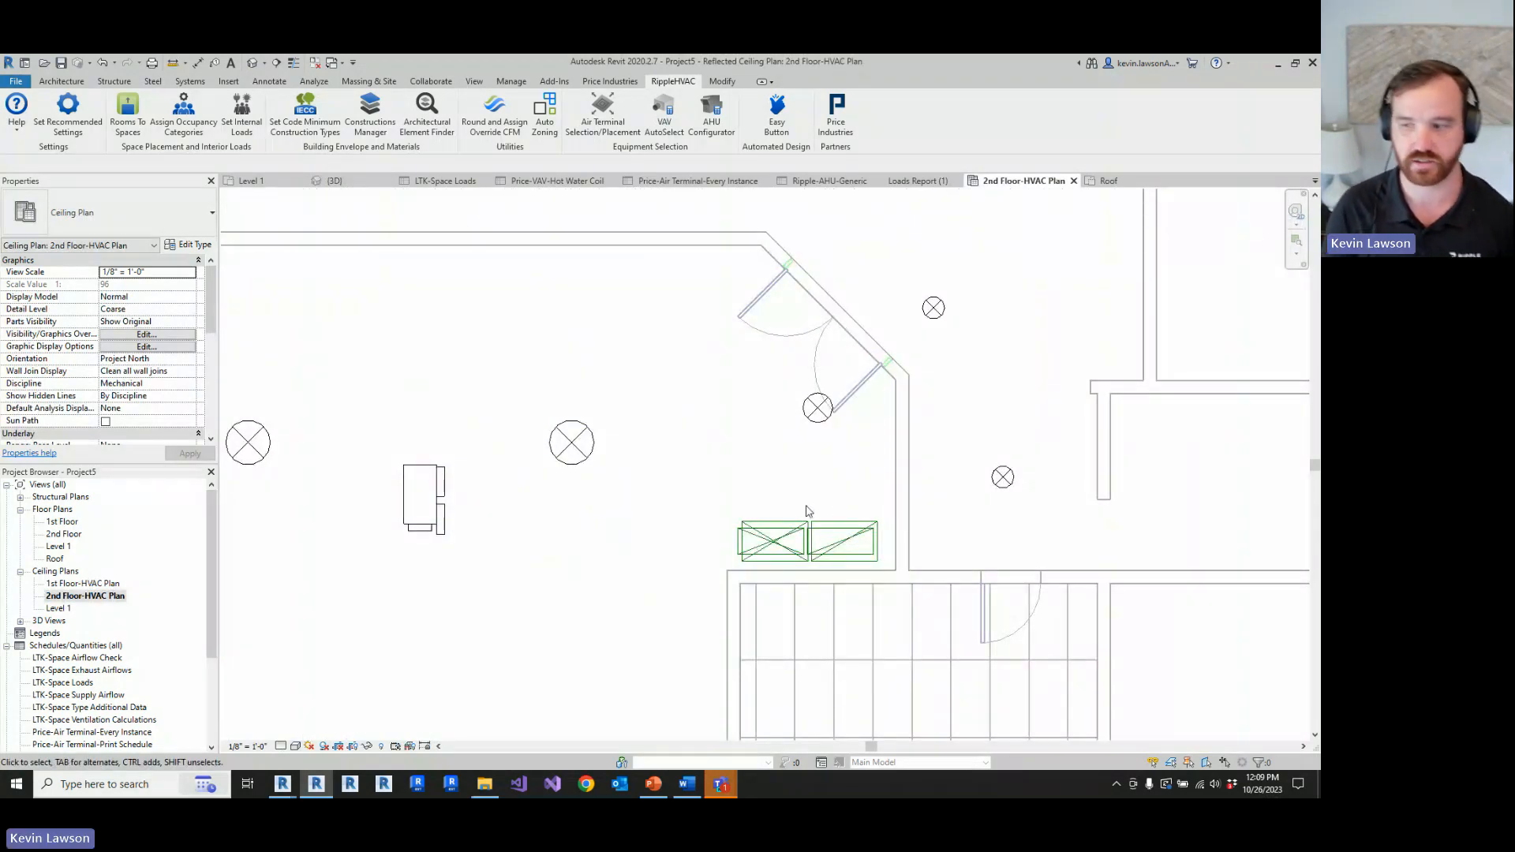